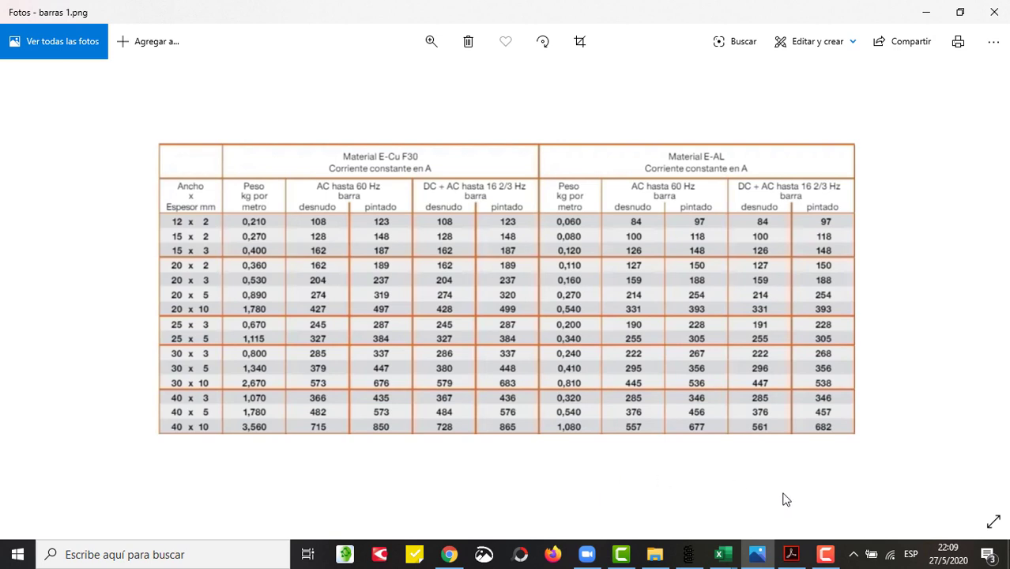
- Switch to FEMM and create a new Current Flow Problem
left_click(688, 554)
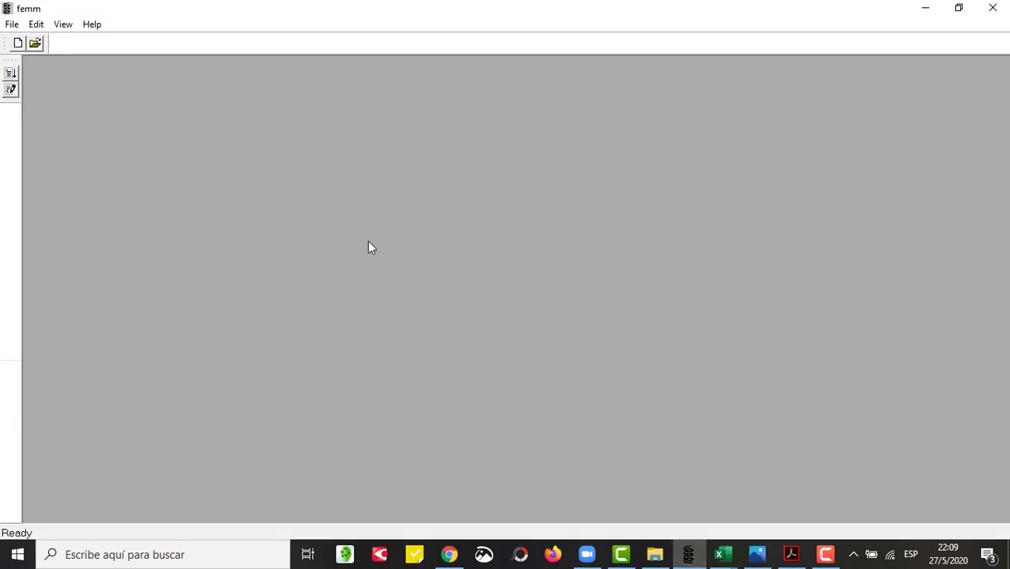
left_click(12, 24)
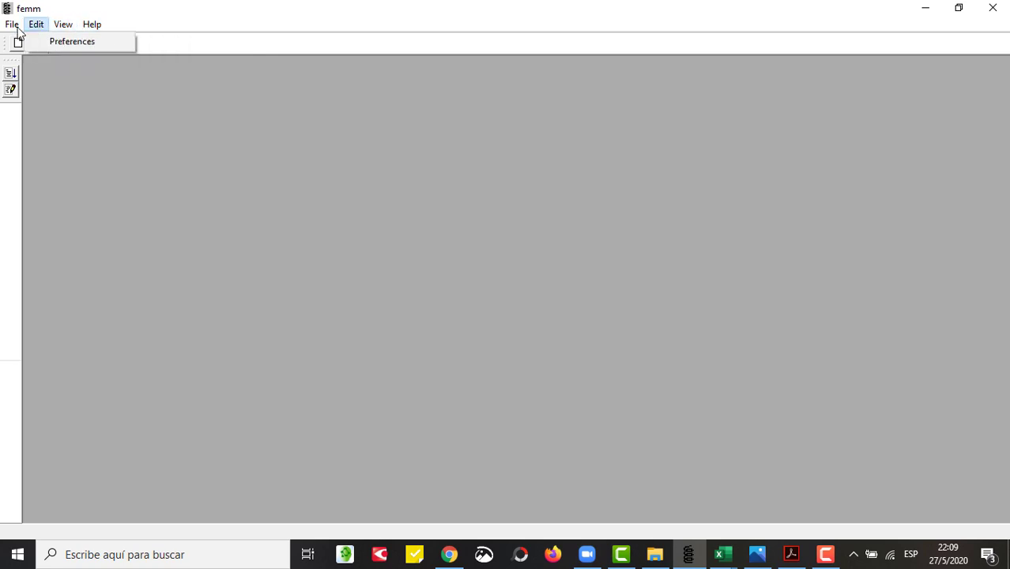
left_click(28, 41)
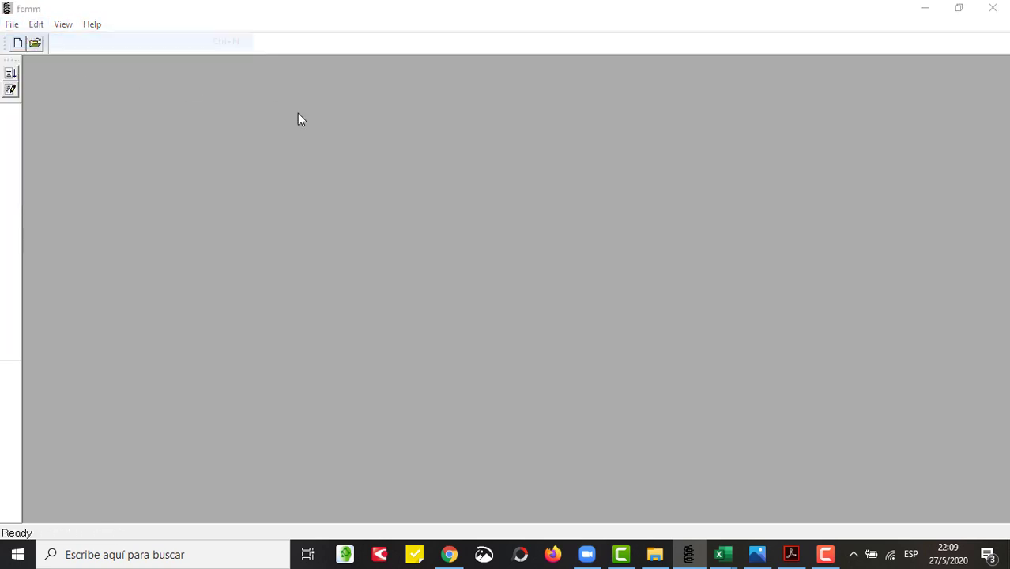
left_click(588, 268)
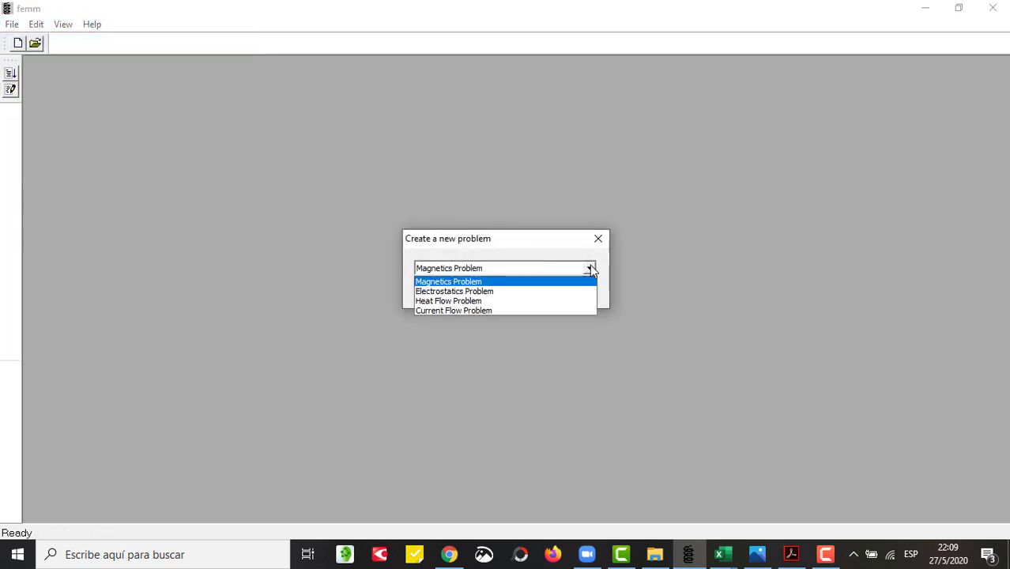
left_click(500, 308)
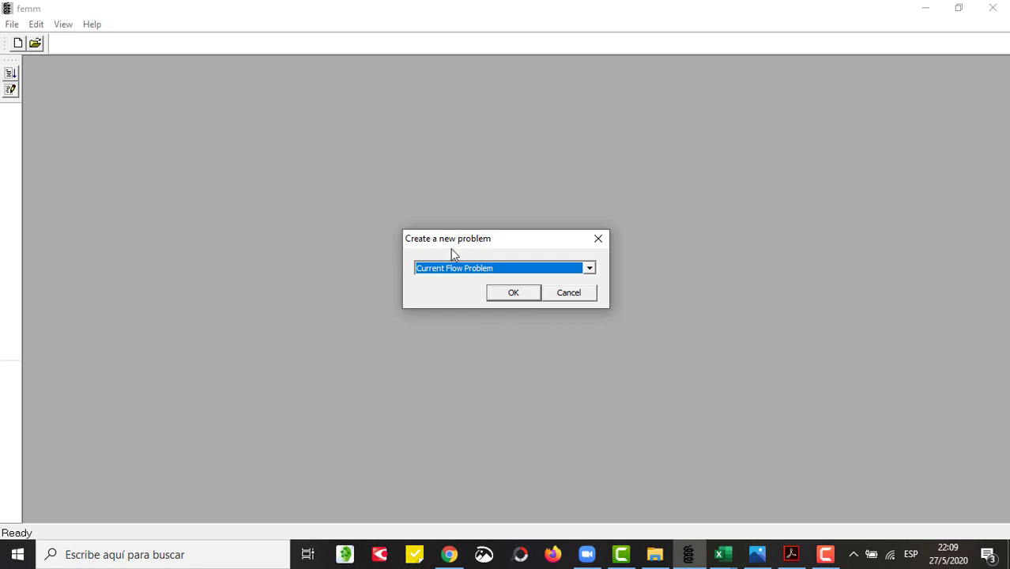
left_click(513, 293)
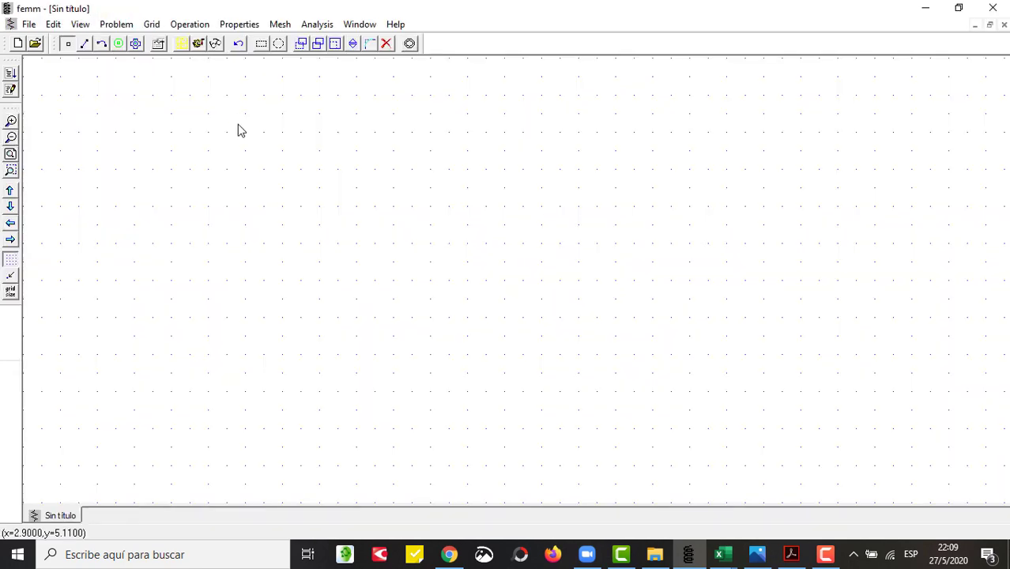
- Define the planar problem with millimeters as length units, a frequency of 0 Hz and a depth of 40
left_click(118, 26)
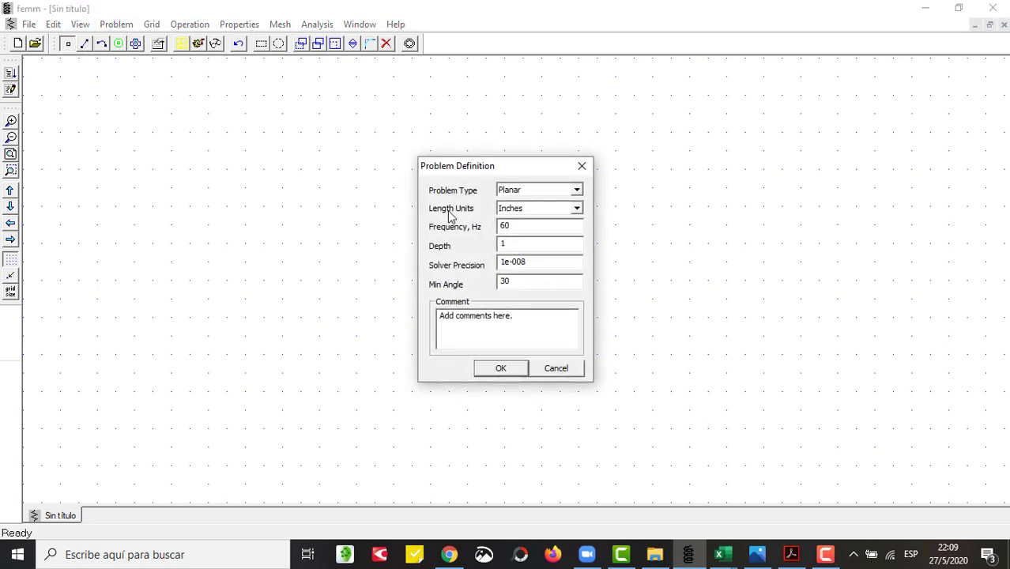
left_click(577, 209)
left_click(542, 230)
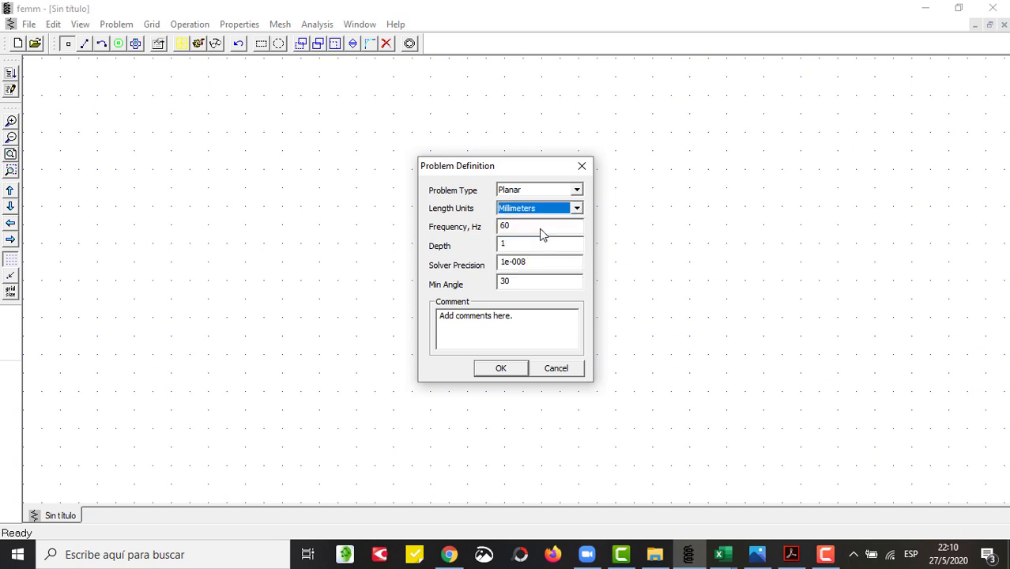
key("Tab")
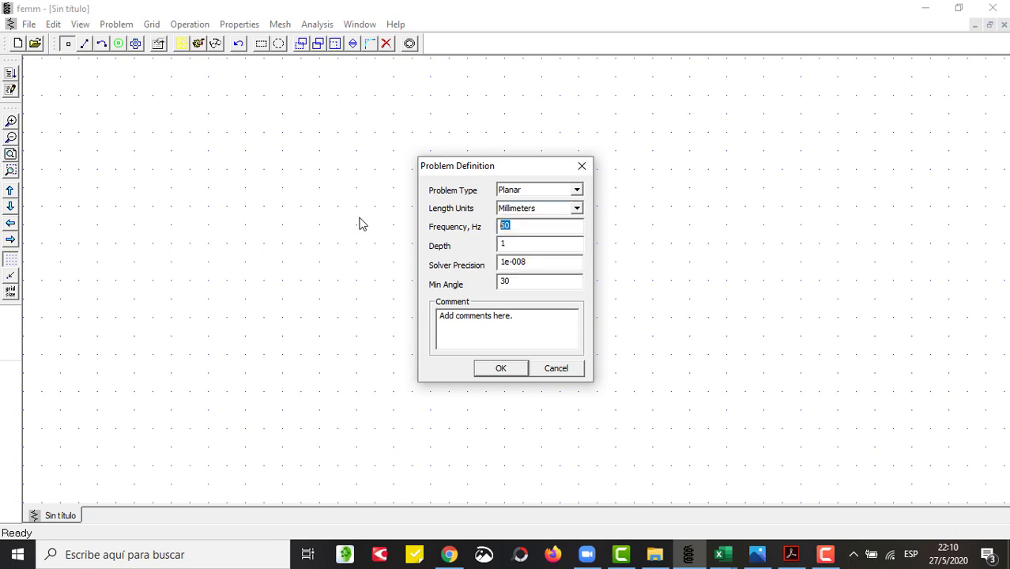
type("0")
left_click_drag(517, 246, 366, 243)
type("40")
left_click(501, 368)
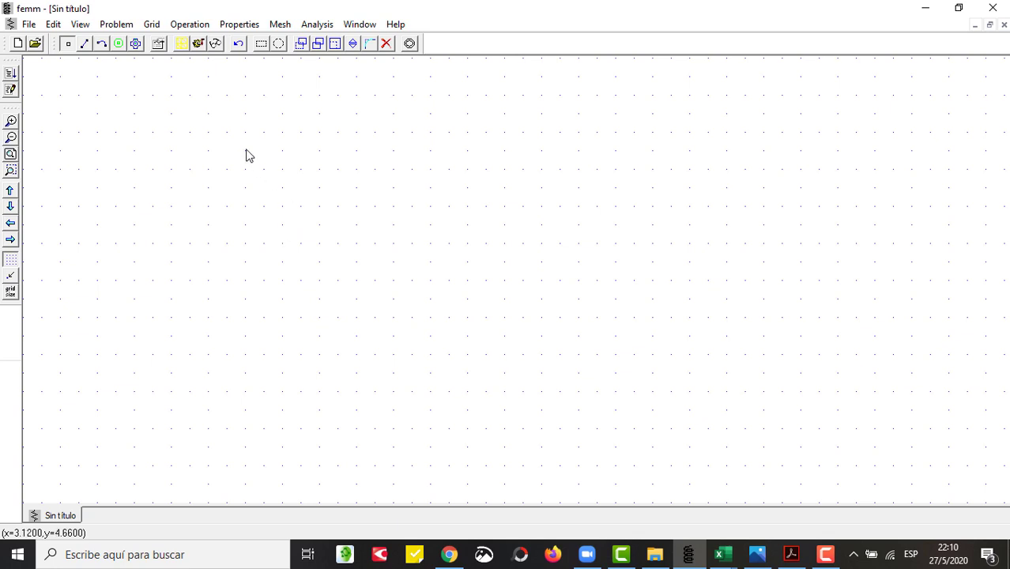
- Add nodes at coordinates (0, 0) and (0, 10) for one short side of the bar
key("Tab")
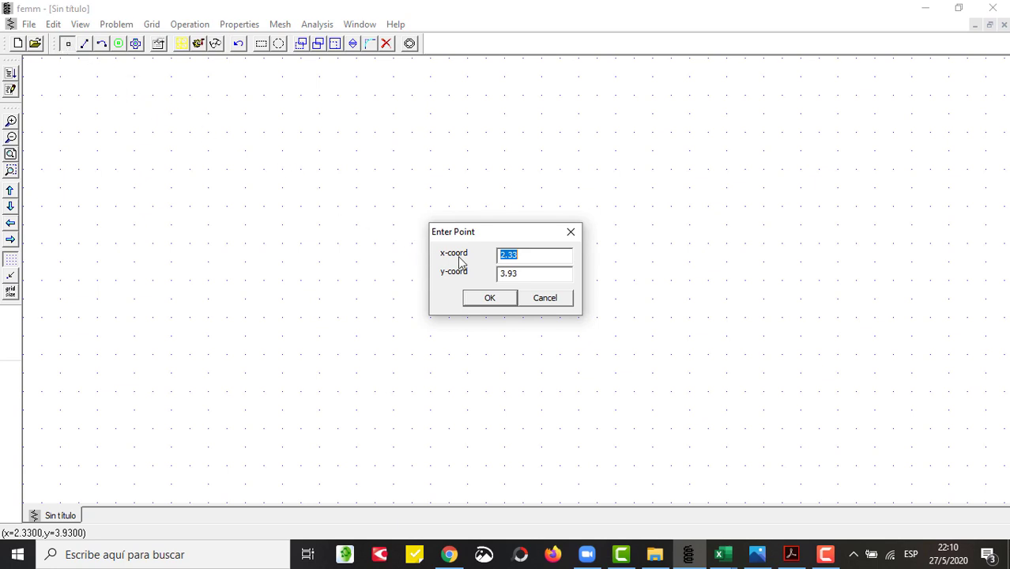
type("0")
key("Tab")
type("0")
key("Return")
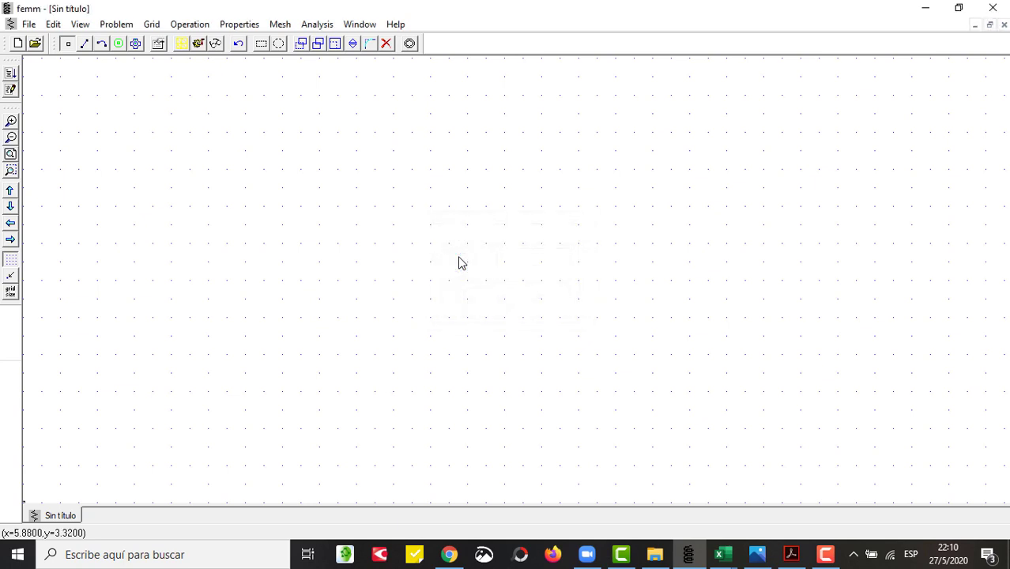
key("Tab")
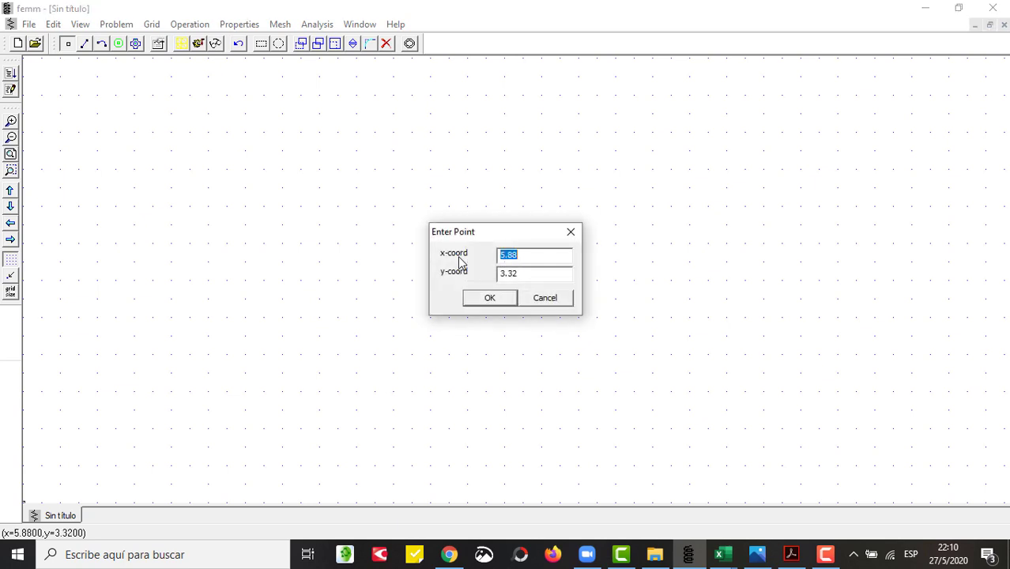
type("0")
key("Tab")
type("10")
key("Tab")
key("Return")
- Add nodes at coordinates (50, 0) and (50, 10) for the opposite short side of the bar
key("Tab")
type("50")
key("Tab")
type("0")
key("Return")
key("Tab")
type("50")
key("Tab")
type("10")
left_click(496, 297)
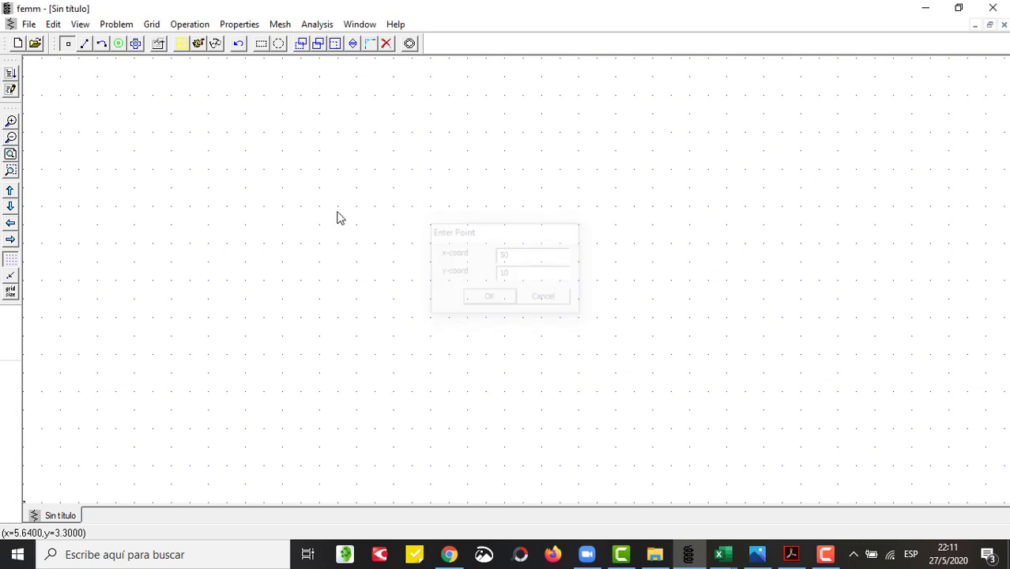
- Connect the four nodes with line segments to form the closed 50 by 10 mm rectangle
left_click(10, 155)
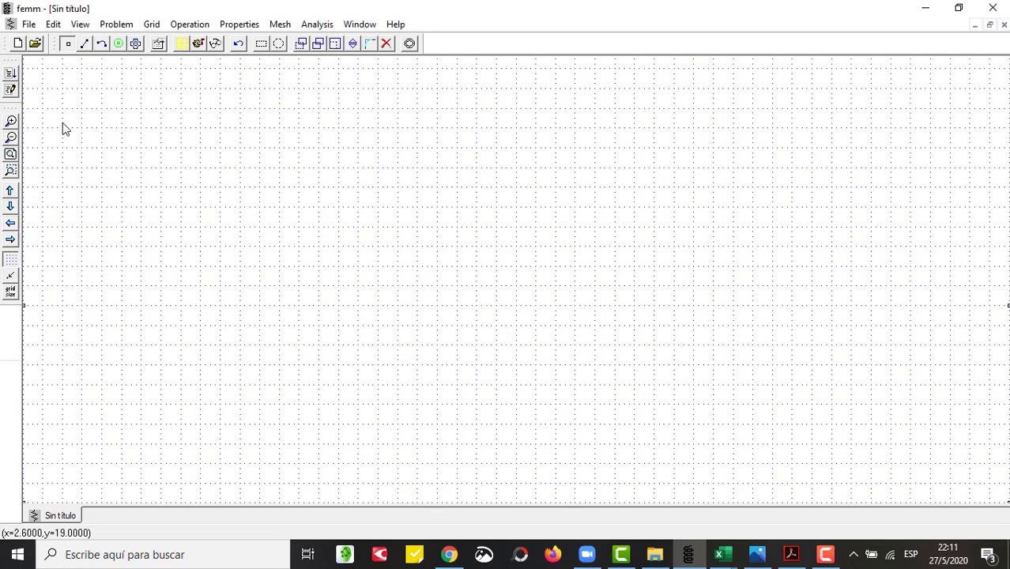
left_click(11, 137)
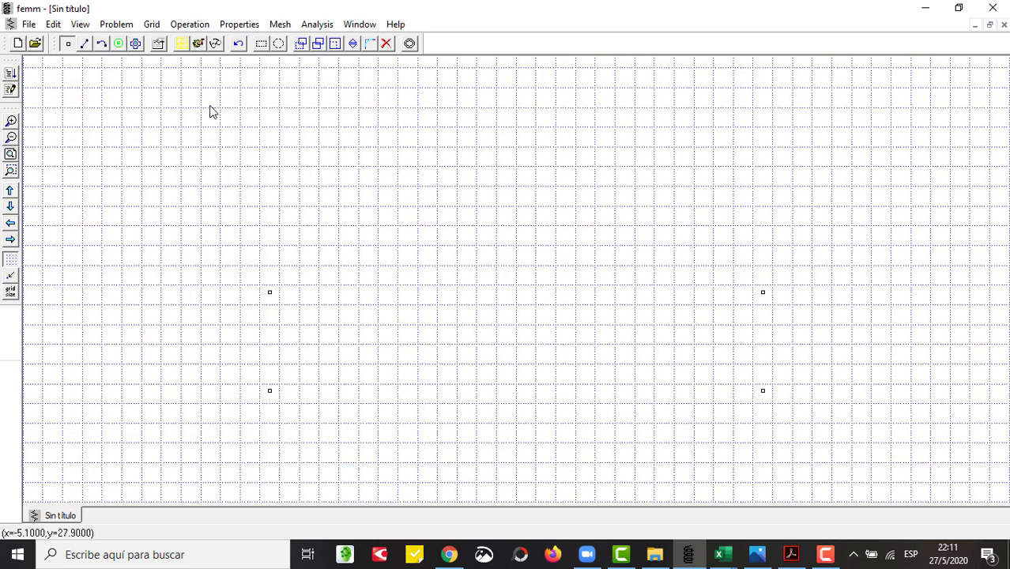
left_click(84, 44)
left_click(276, 293)
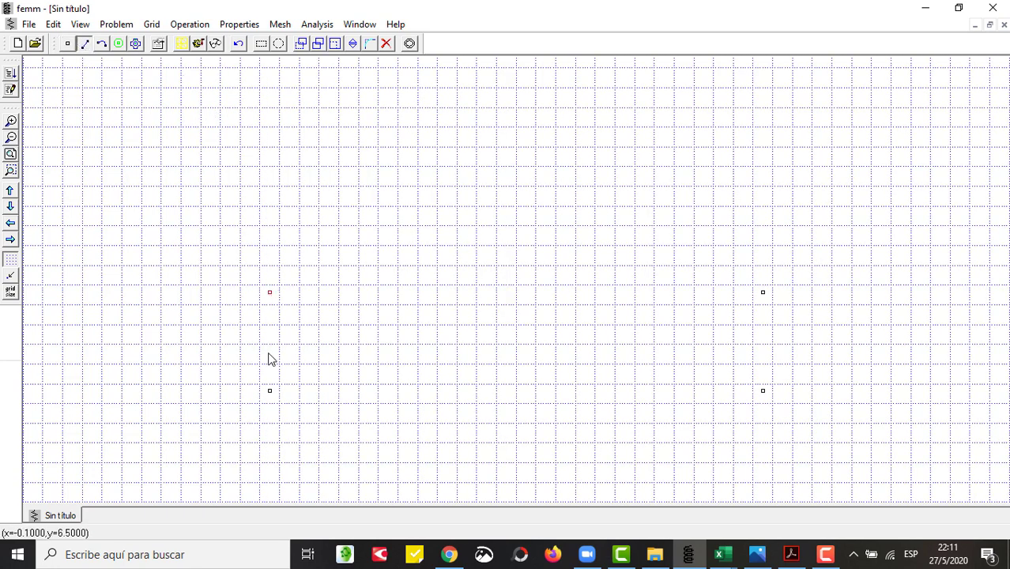
left_click(274, 392)
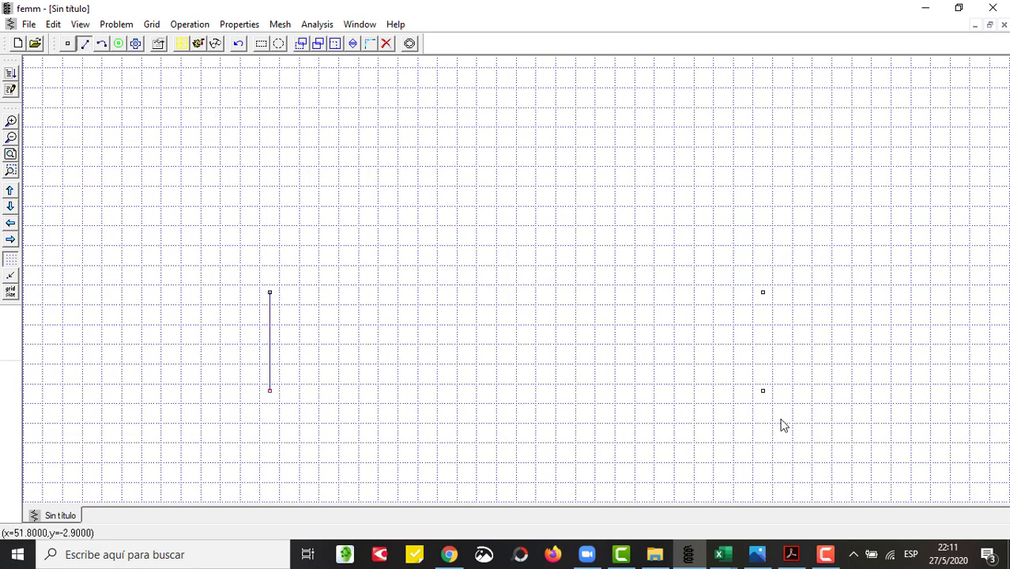
left_click(800, 390)
left_click(802, 392)
left_click(774, 290)
left_click(788, 289)
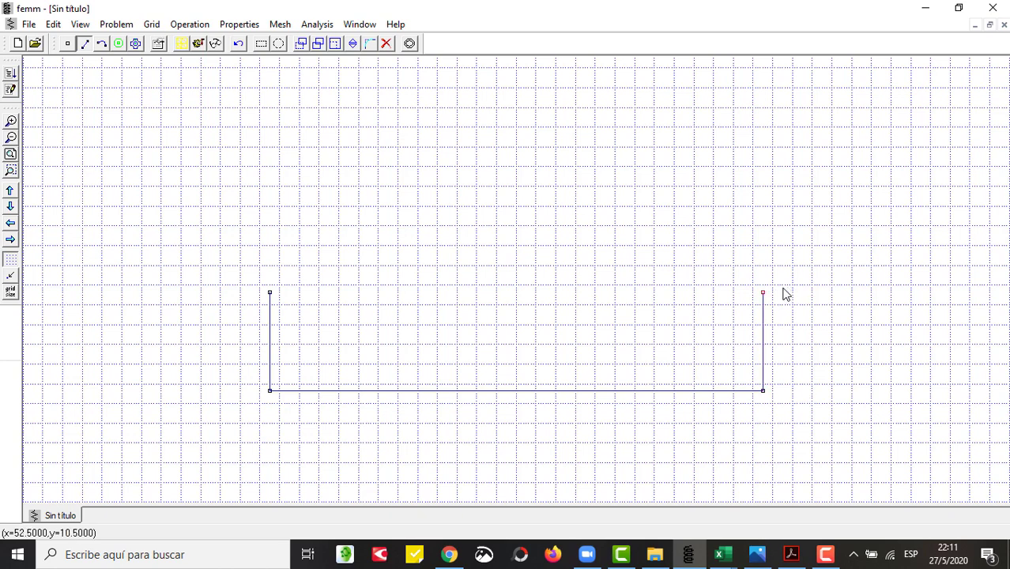
left_click(277, 290)
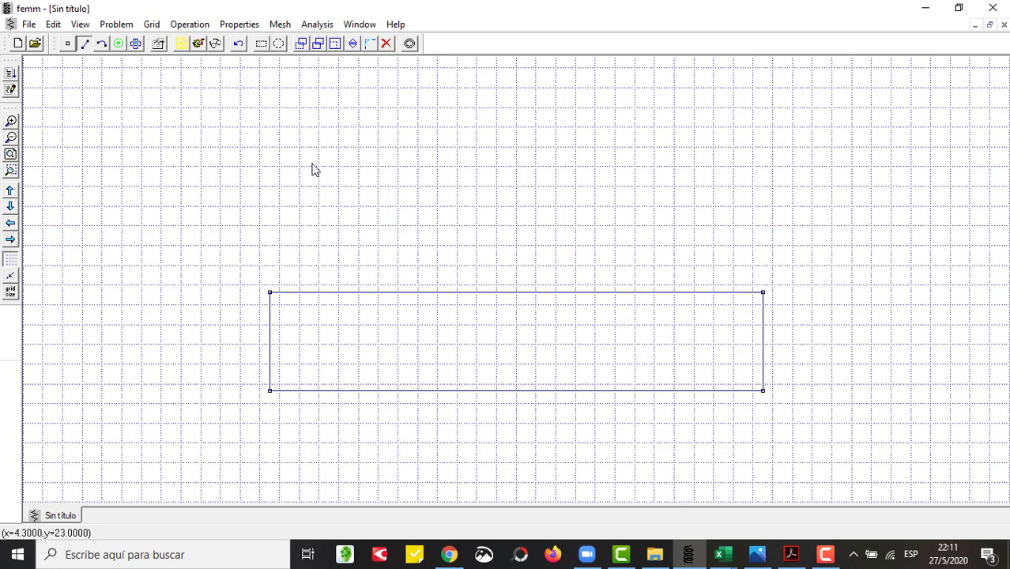
- Copy the whole rectangle once by horizontal translation so that the copy adjoins its right-hand edge
left_click(135, 45)
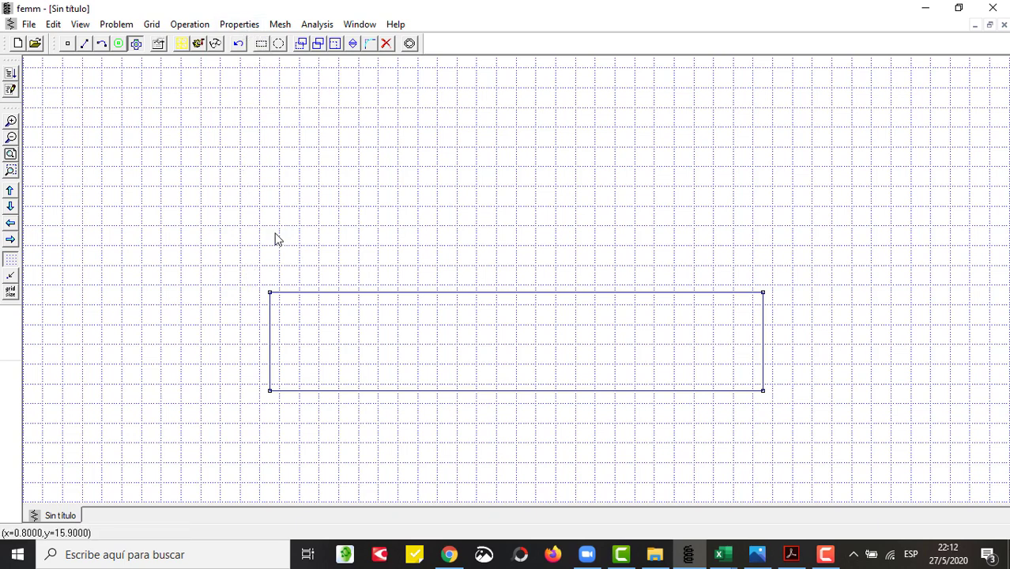
left_click_drag(240, 256, 842, 448)
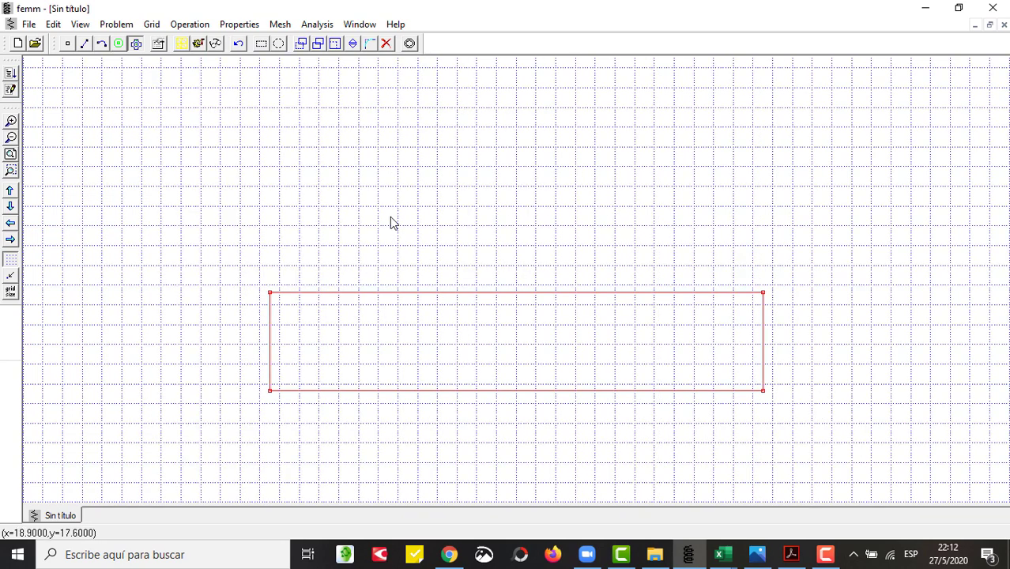
left_click(317, 45)
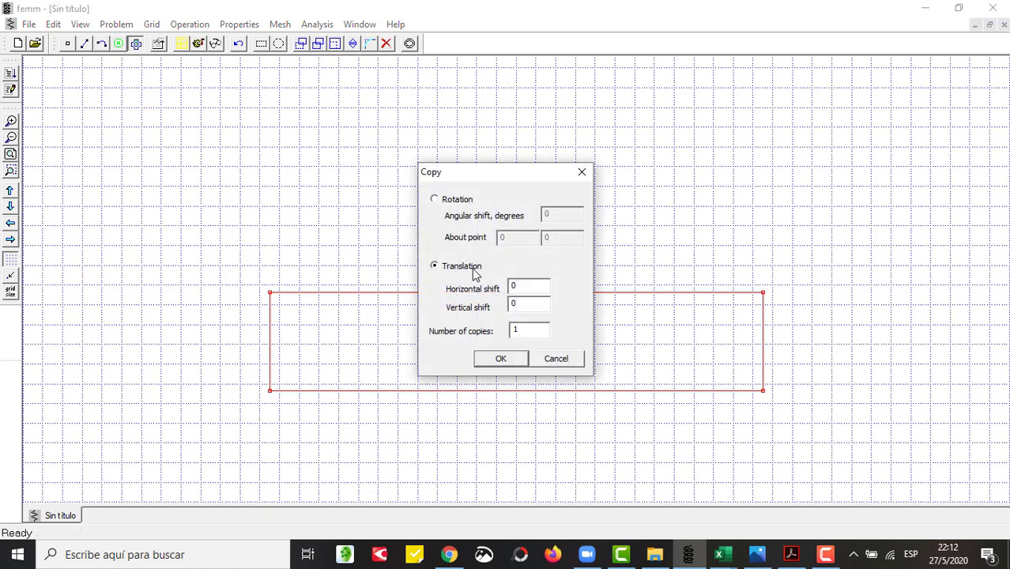
double_click(533, 286)
left_click(500, 360)
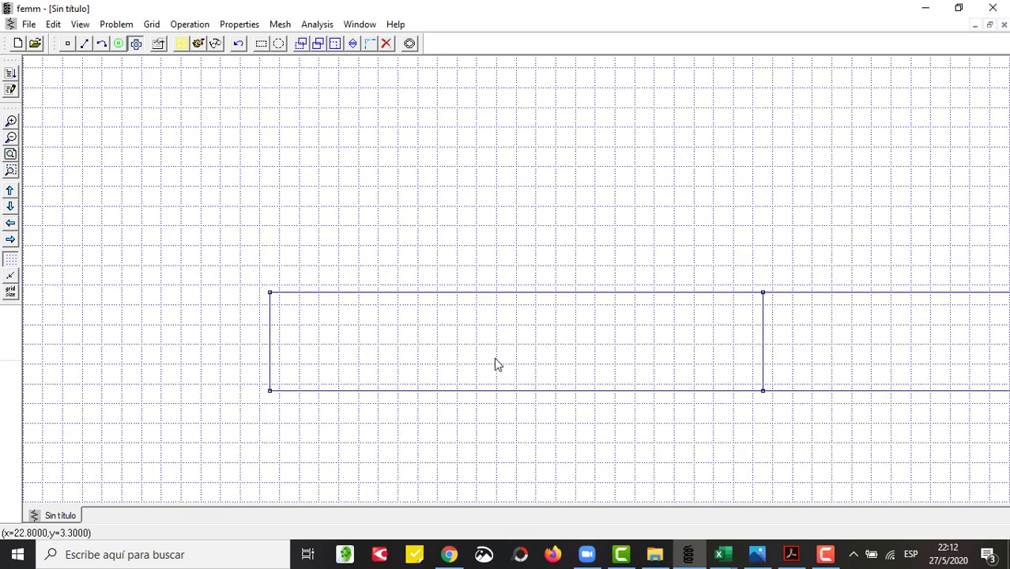
left_click(12, 155)
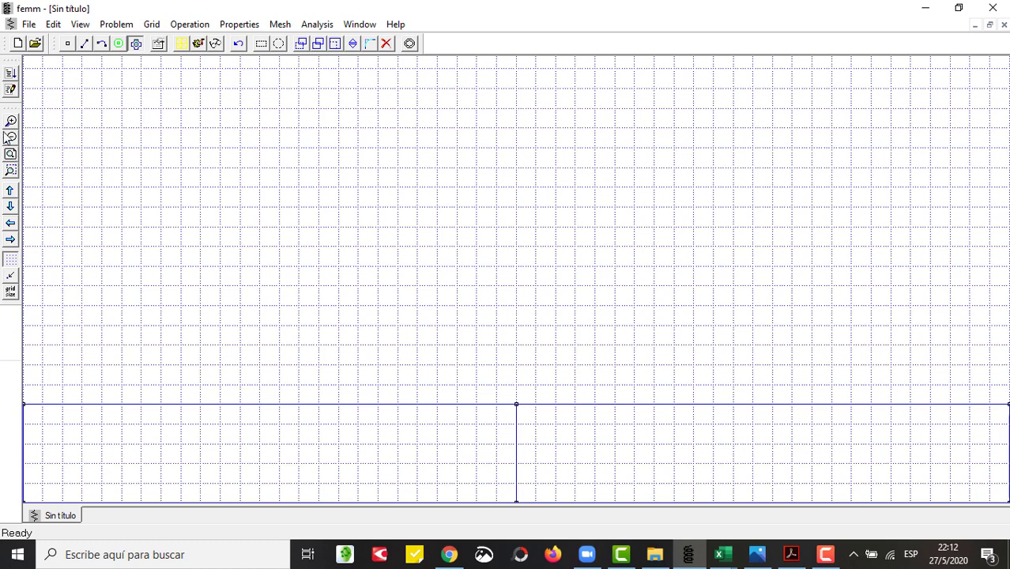
left_click(12, 138)
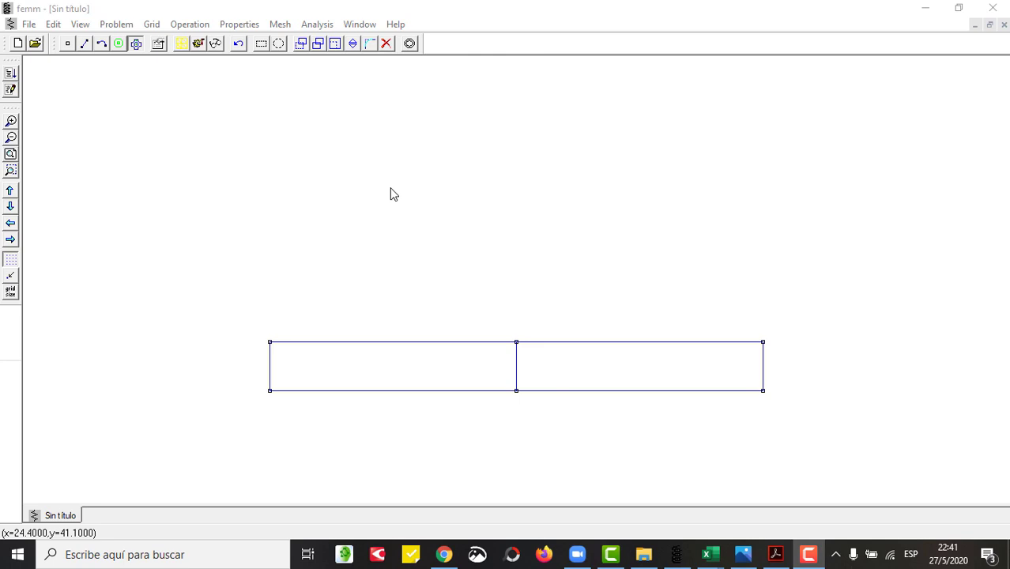
- Place one block label inside each of the two adjoining rectangles
left_click(121, 45)
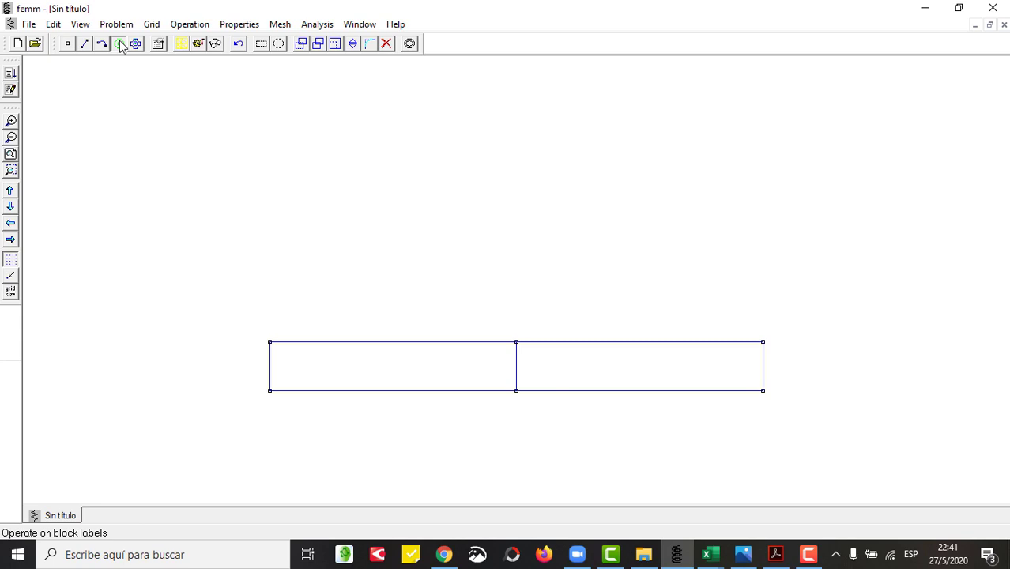
left_click(383, 366)
left_click(633, 363)
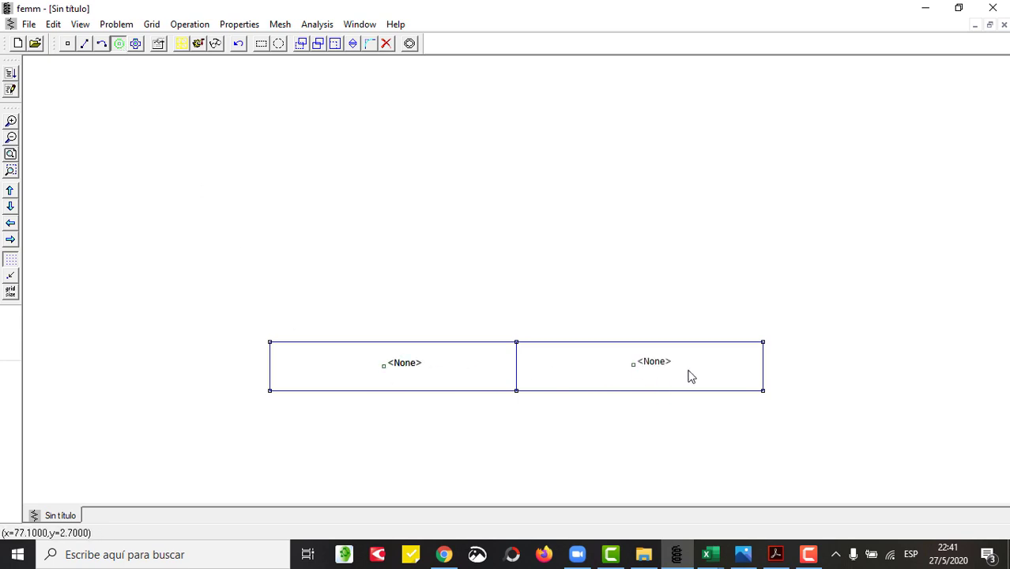
- Add Copper from the materials library to the model materials
left_click(242, 25)
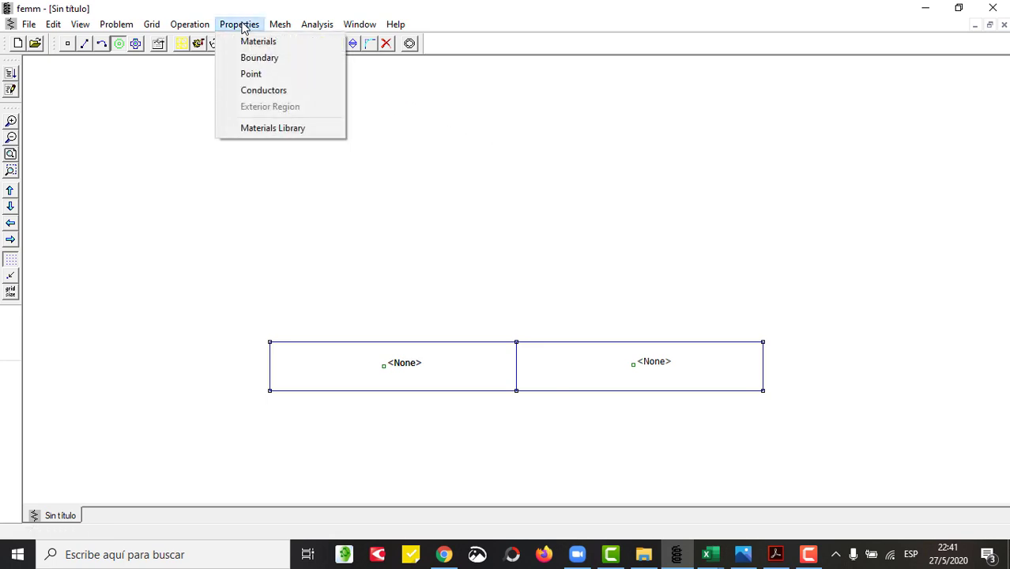
left_click(258, 129)
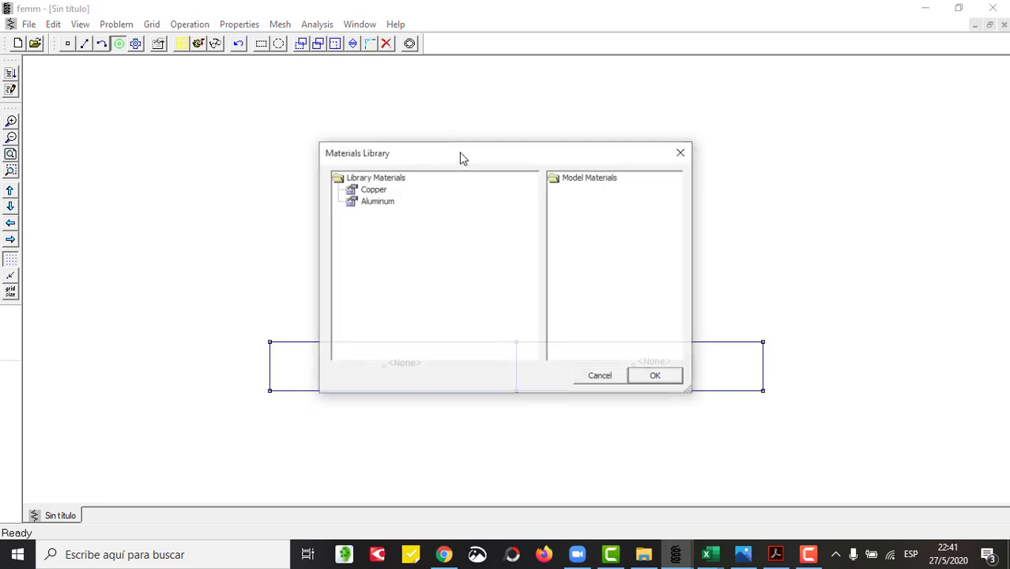
left_click_drag(375, 193, 595, 219)
left_click(656, 377)
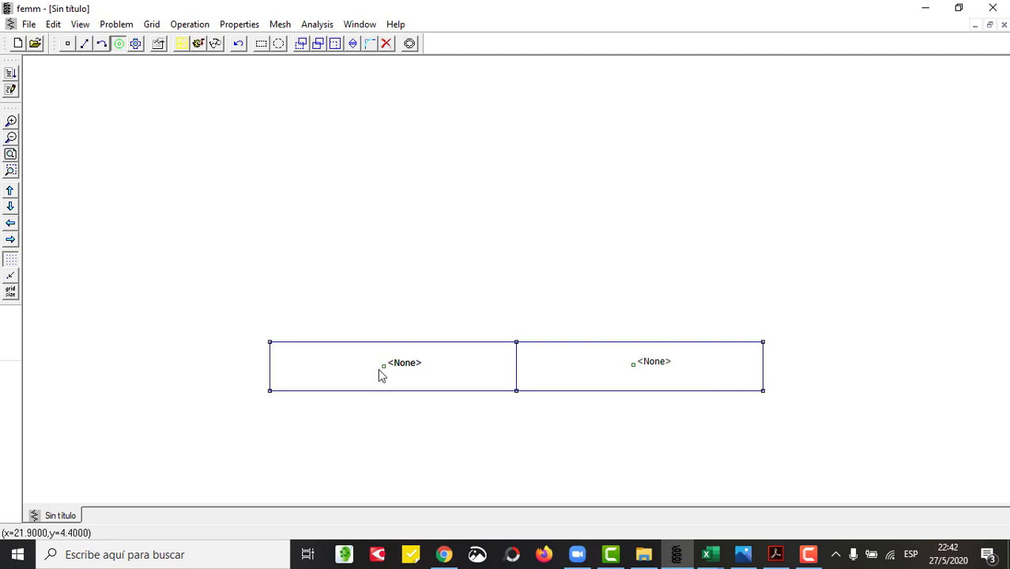
- Assign Copper as the block type of the left rectangle's label
right_click(380, 375)
key("space")
left_click(510, 216)
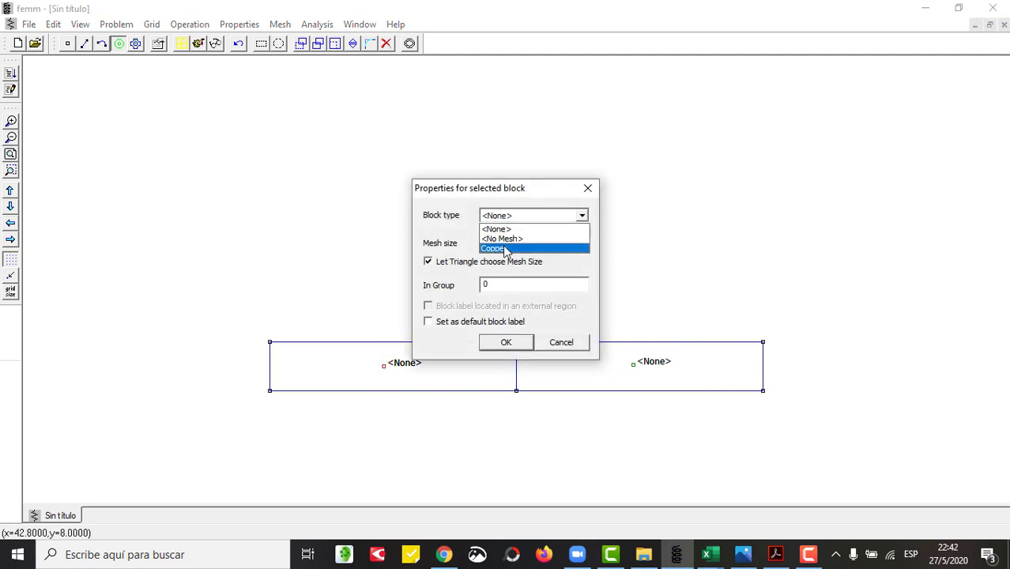
left_click(509, 249)
left_click(525, 342)
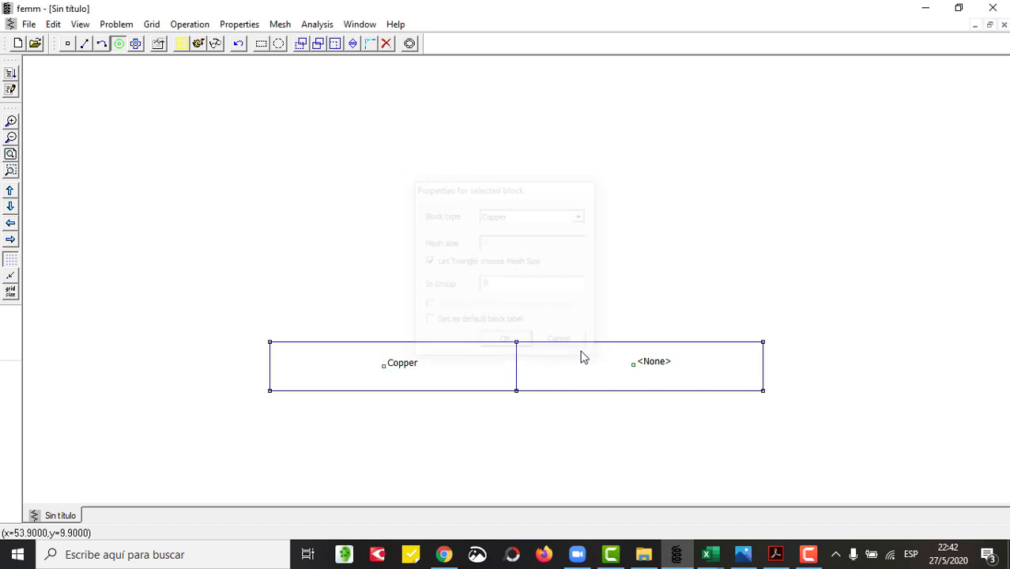
- Assign Copper as the block type of the right rectangle's label
right_click(625, 369)
key("space")
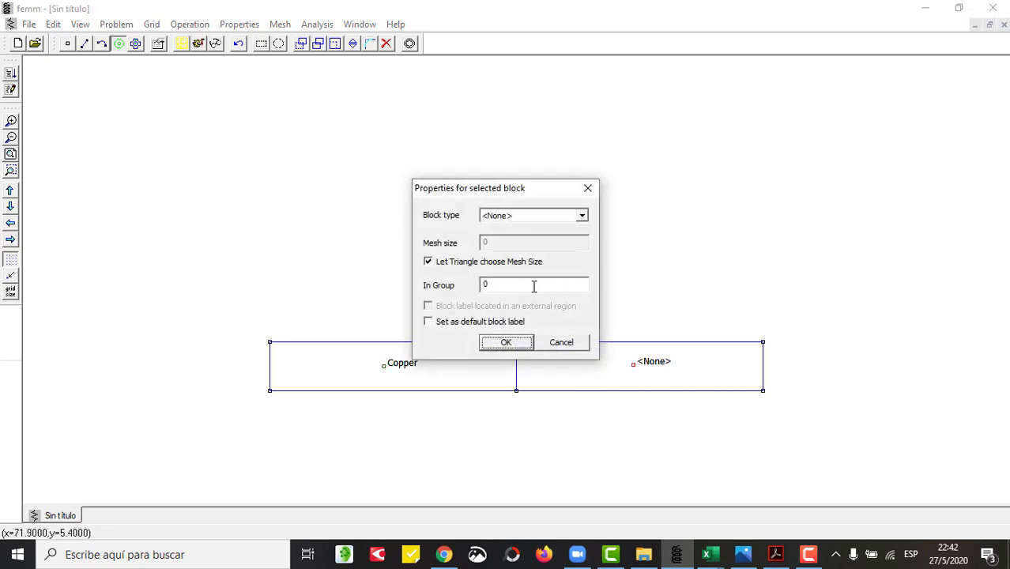
left_click(508, 218)
left_click(496, 248)
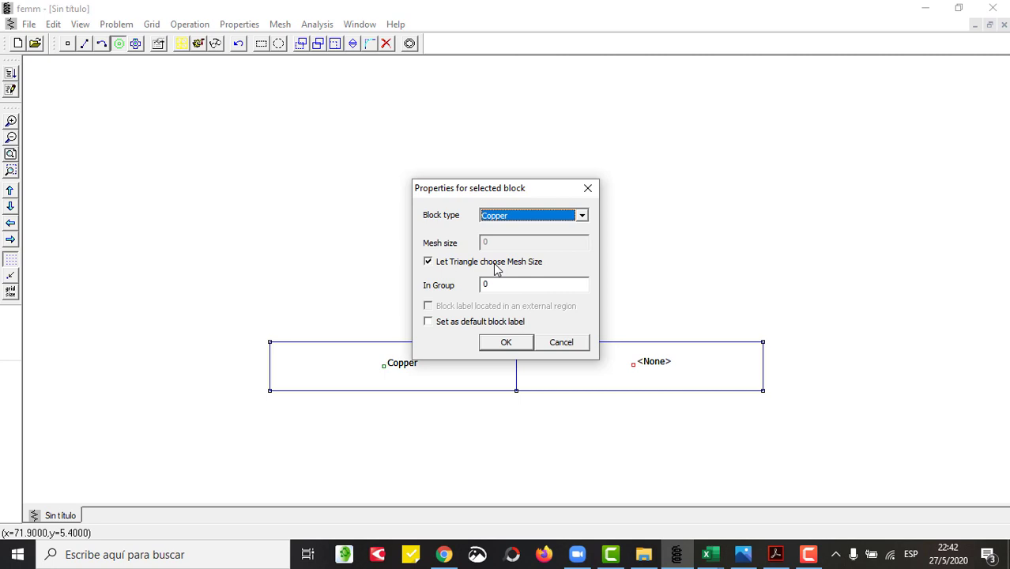
left_click(504, 343)
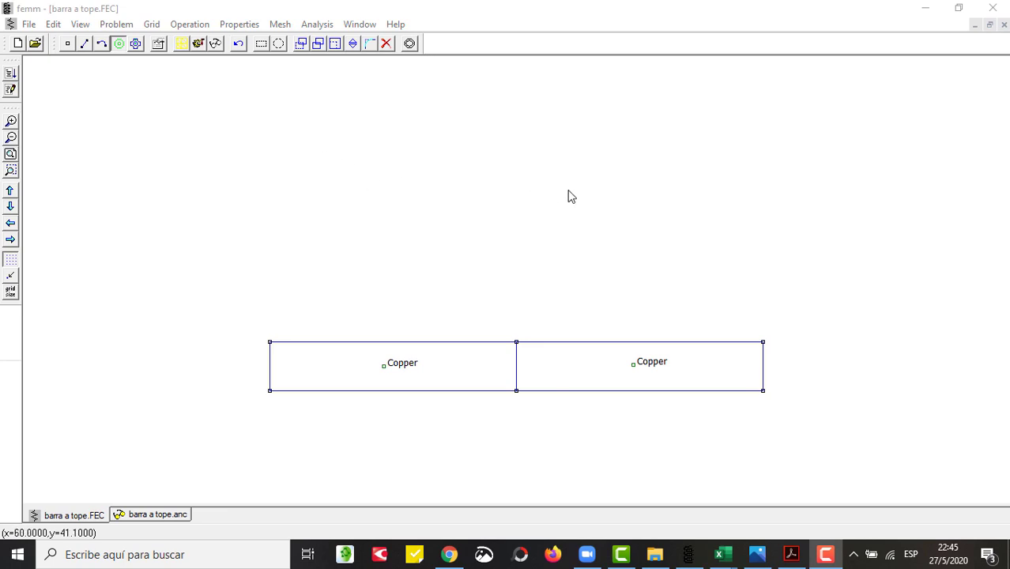
- Add a conductor property named I with a total current of 728 A, the bare 40 x 10 copper DC rating in the busbar table image
left_click(244, 26)
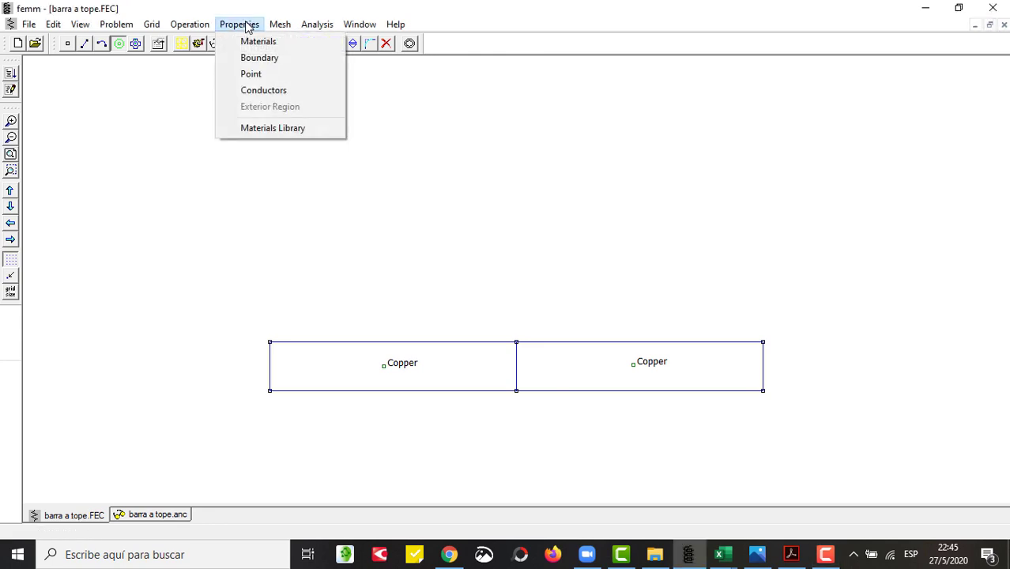
left_click(265, 91)
left_click(467, 282)
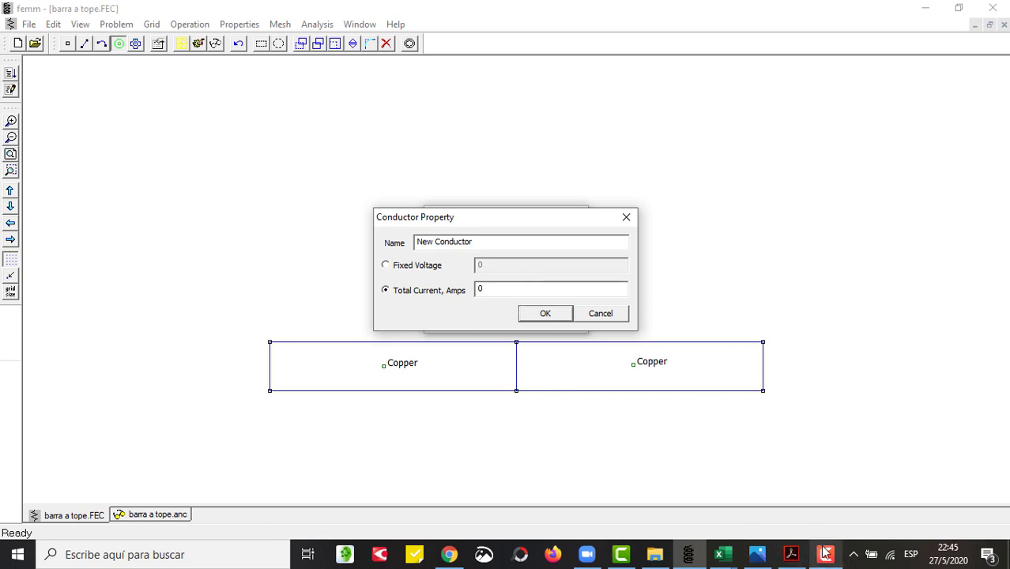
left_click(757, 554)
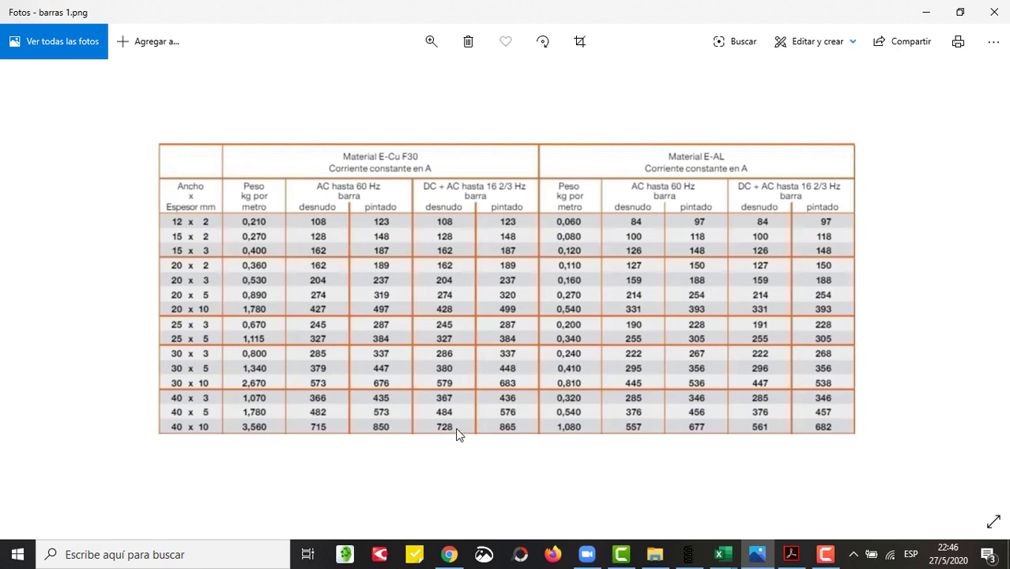
left_click(689, 557)
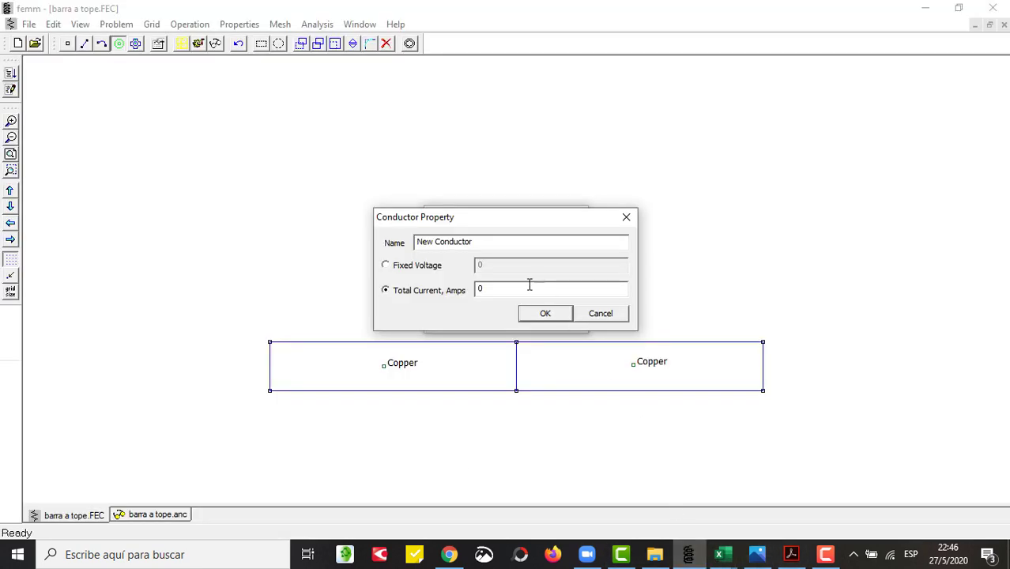
double_click(497, 291)
type("728")
left_click_drag(492, 238, 371, 239)
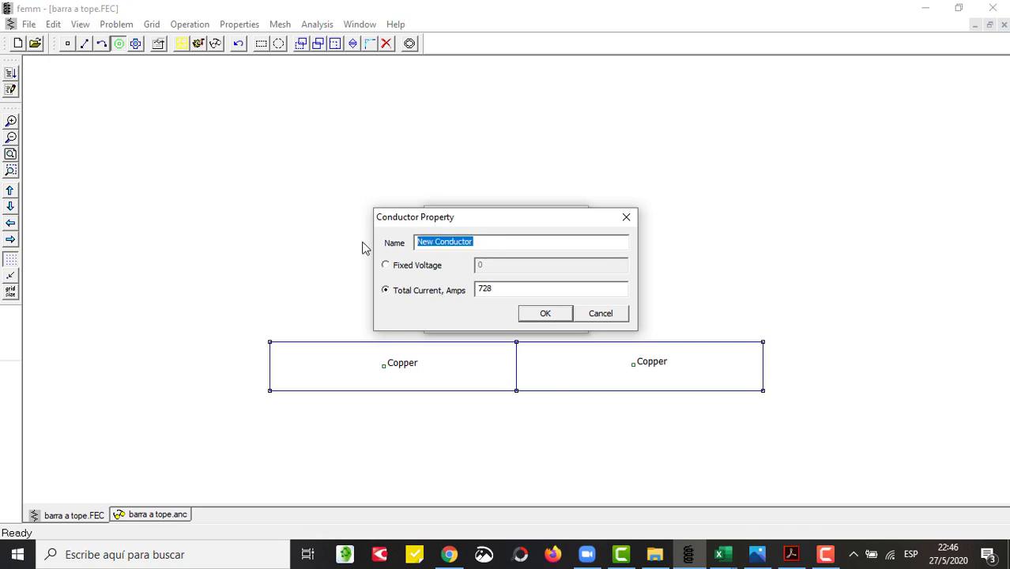
type("I")
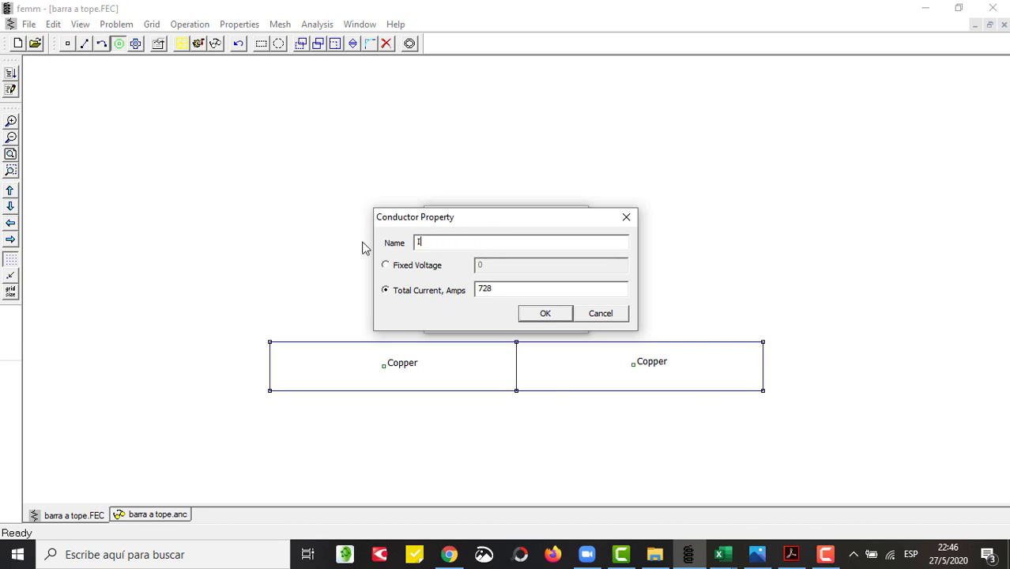
left_click(544, 314)
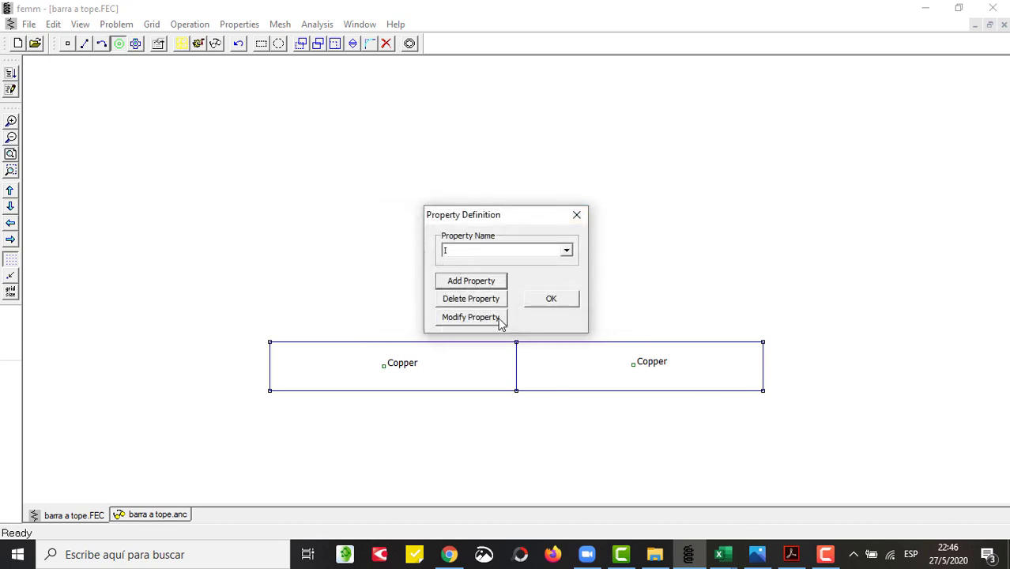
- Add a second conductor property named V with a fixed voltage of 0 and finish the conductor definitions
left_click(470, 284)
left_click(387, 267)
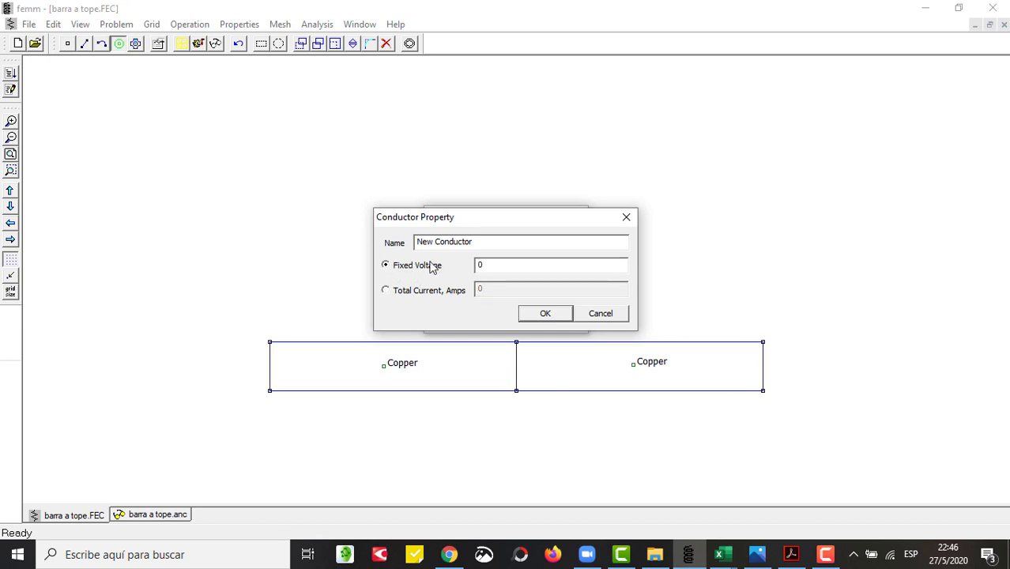
left_click_drag(486, 242, 363, 243)
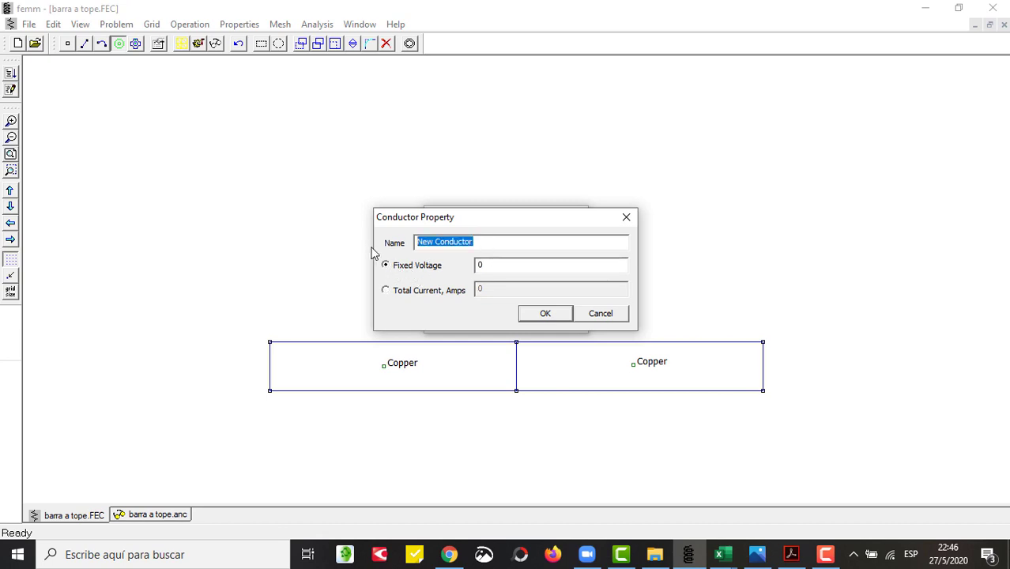
type("V")
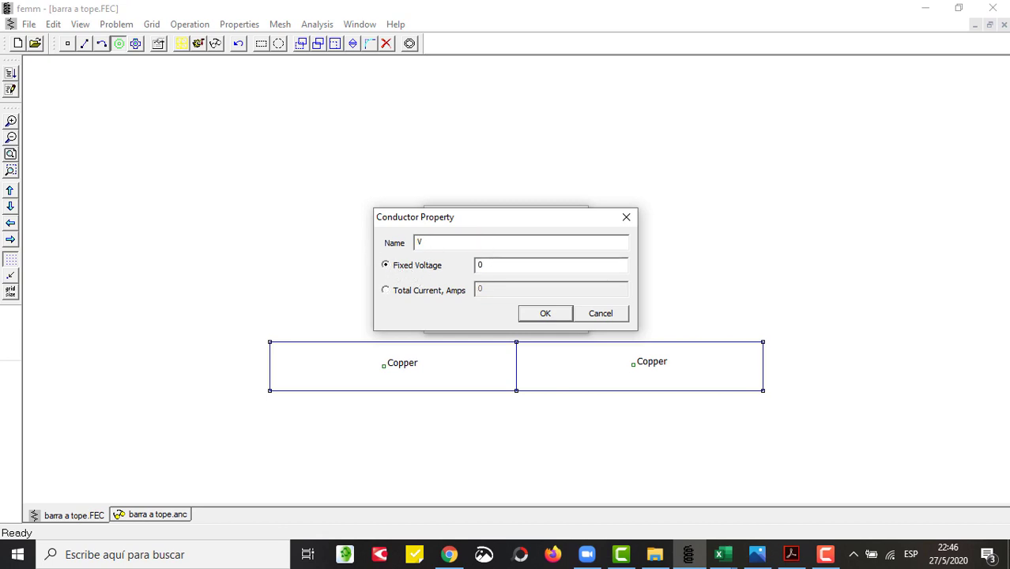
left_click(540, 313)
left_click(543, 304)
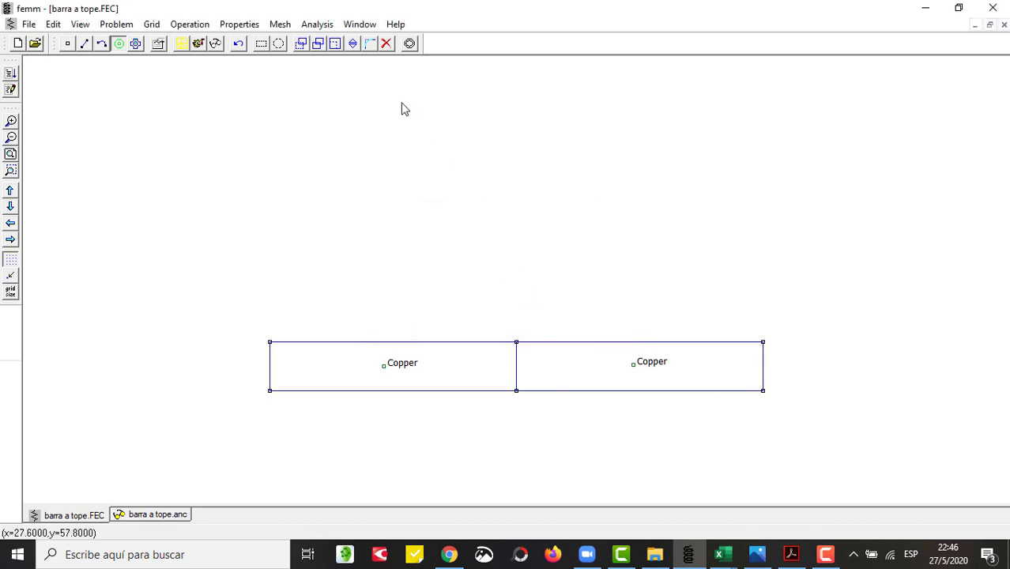
- Assign conductor I to the vertical segment at the left end of the busbar
left_click(84, 44)
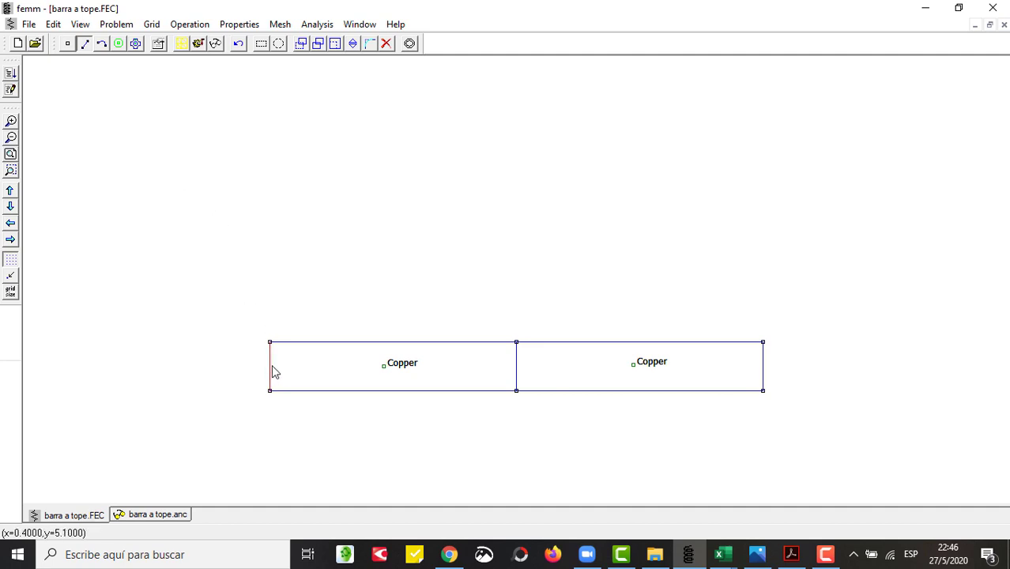
key("space")
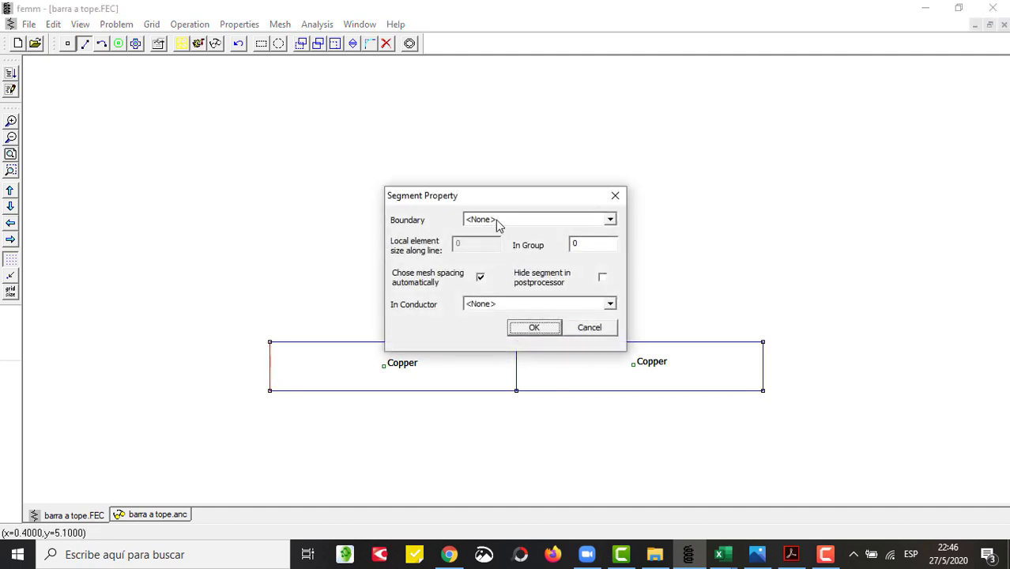
left_click(516, 309)
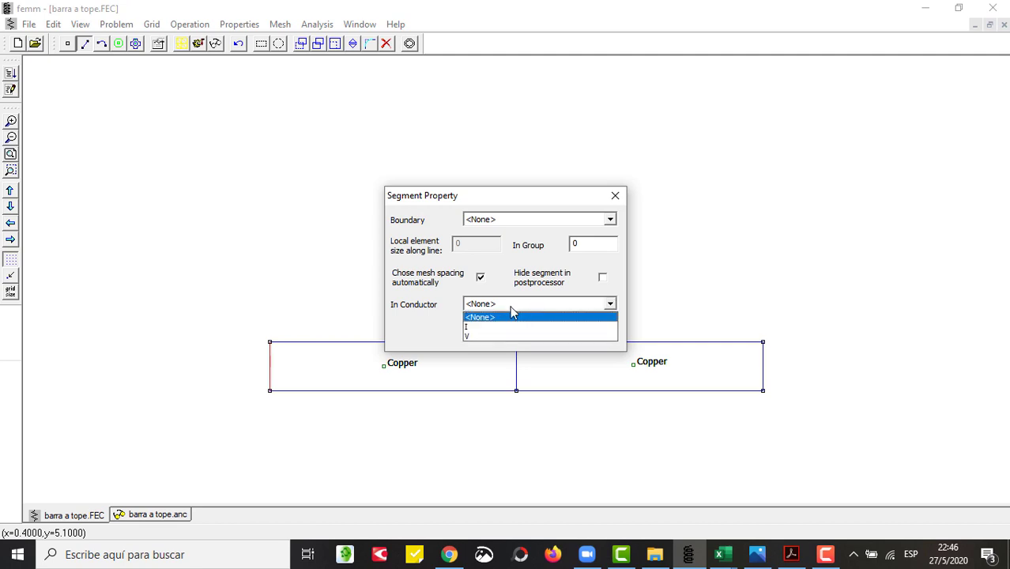
left_click(485, 327)
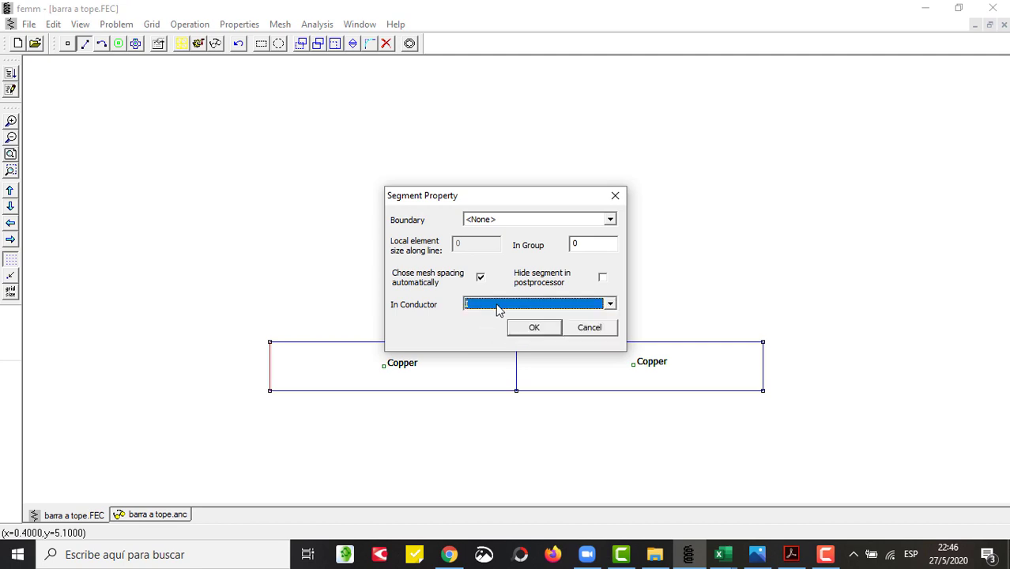
left_click(535, 329)
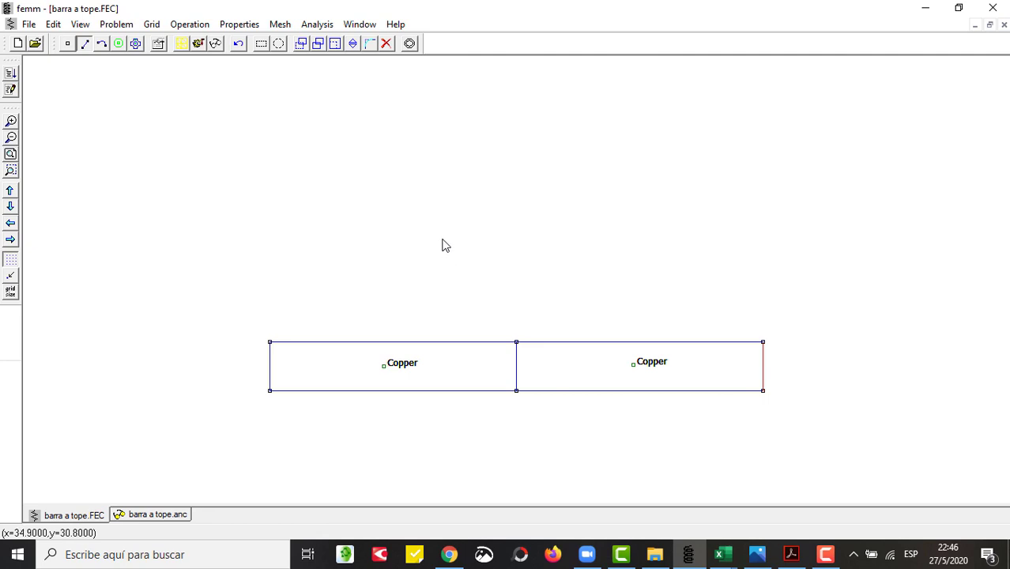
- Assign conductor V to the vertical segment at the right end of the busbar
key("space")
left_click(499, 305)
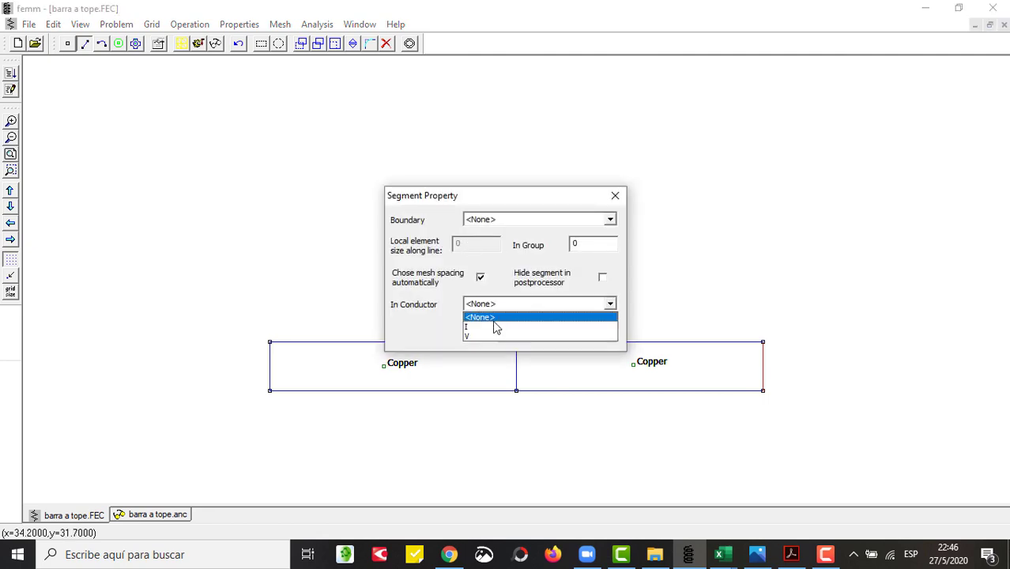
left_click(482, 336)
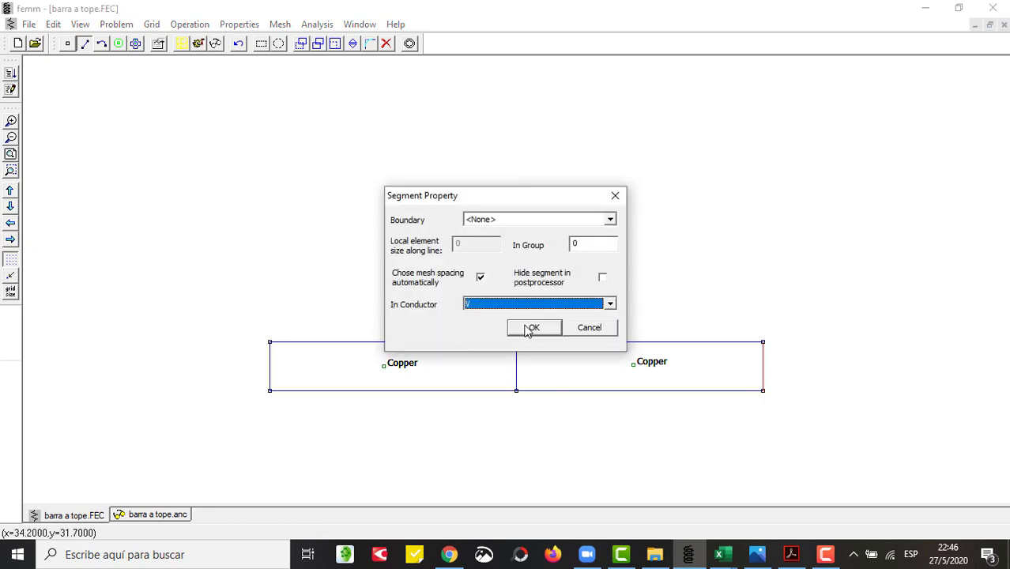
left_click(531, 328)
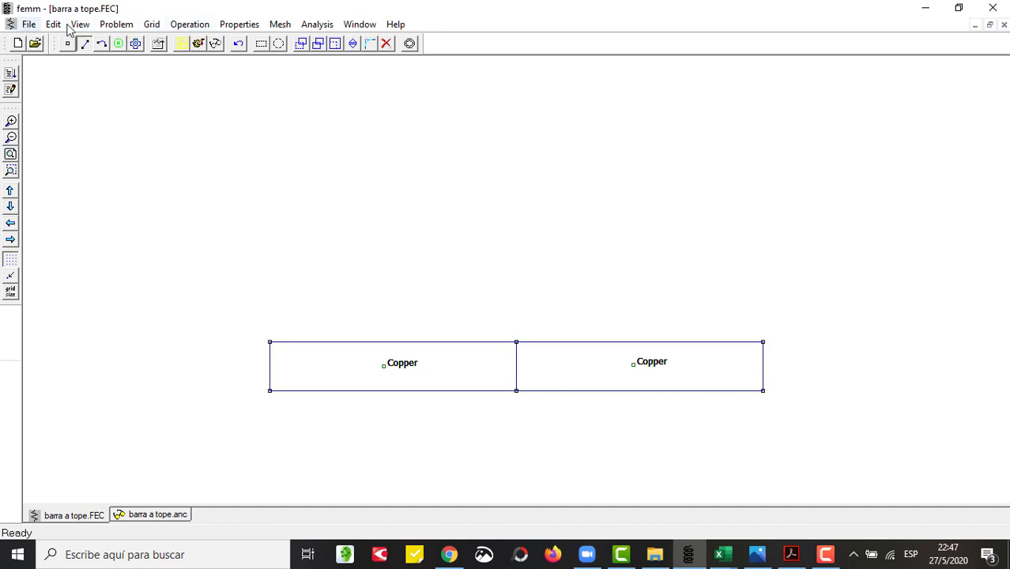
- Generate the mesh and inspect its triangles around the upper node of the joint between the two sections
left_click(180, 45)
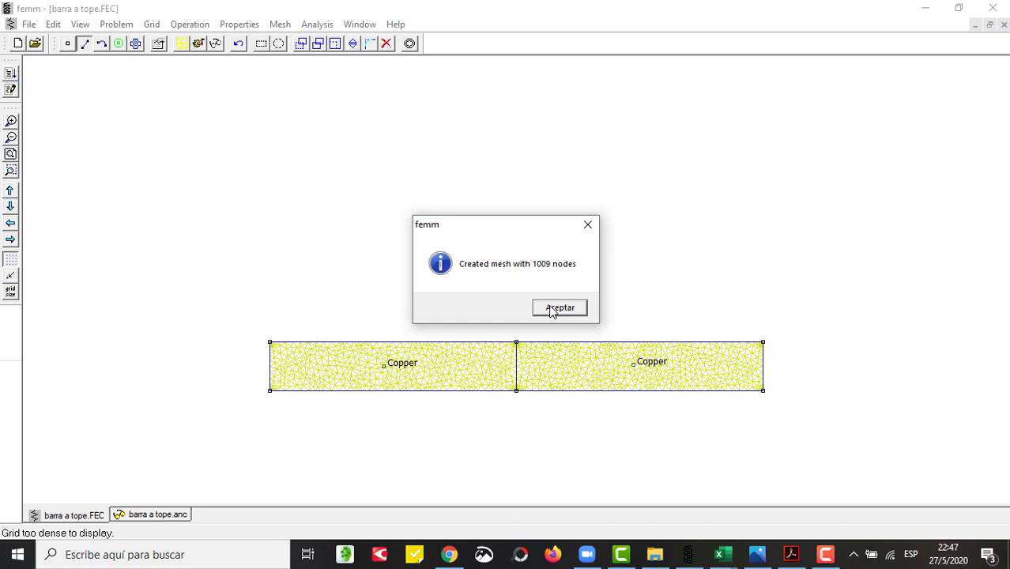
left_click(558, 308)
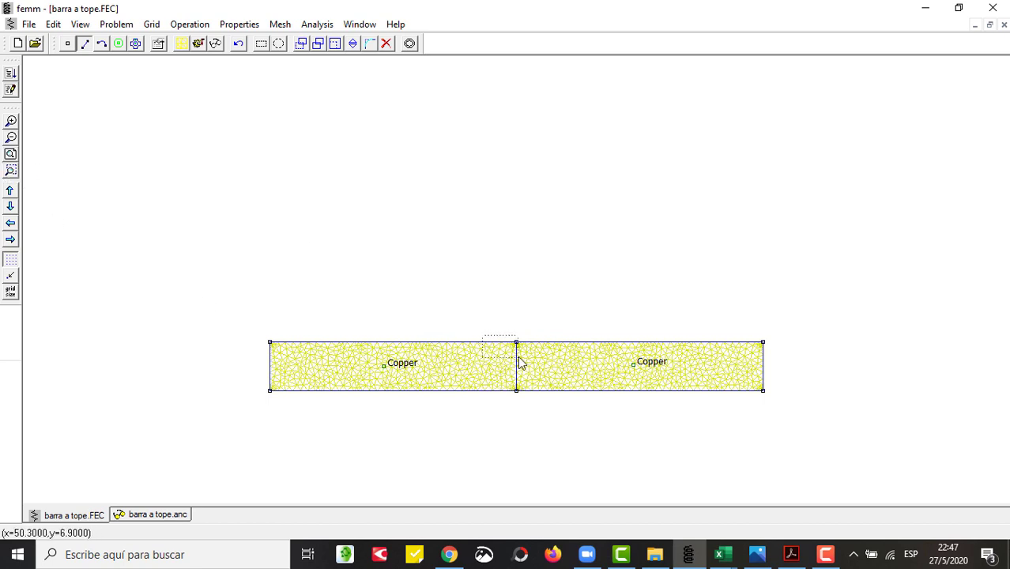
scroll(518, 360, "up", 3)
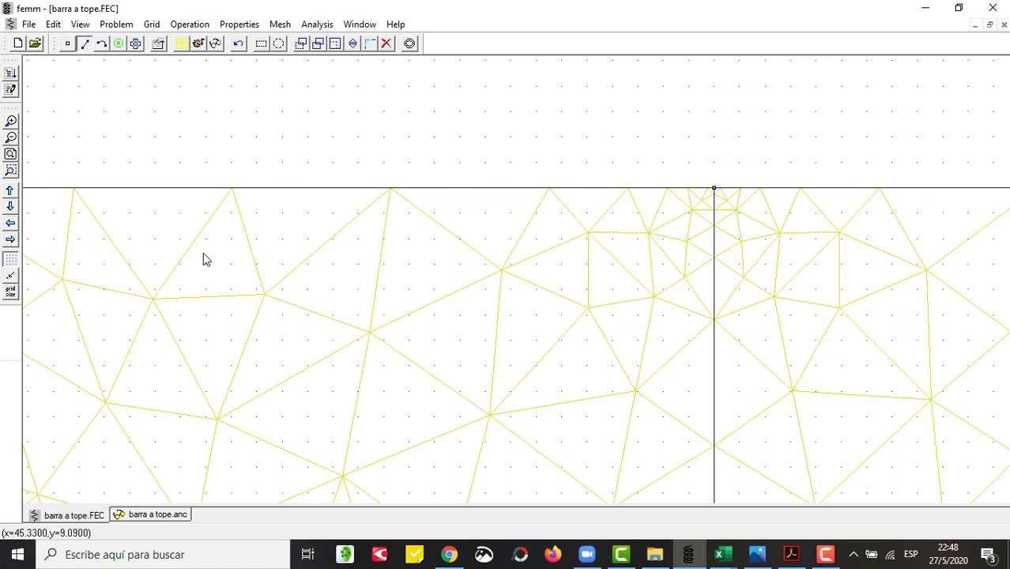
left_click(11, 154)
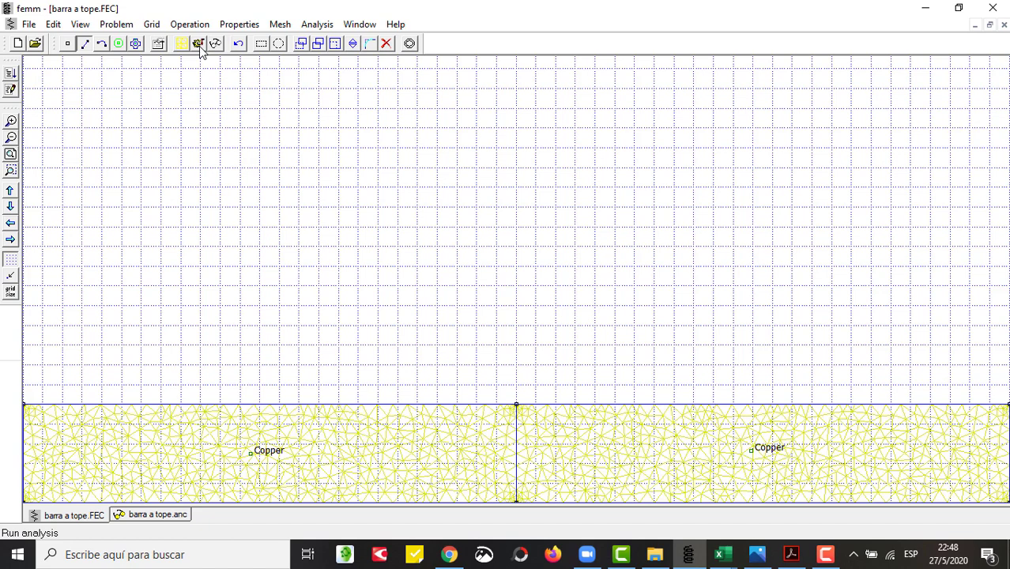
- Run the analysis and display the solution with the whole busbar in view
left_click(198, 45)
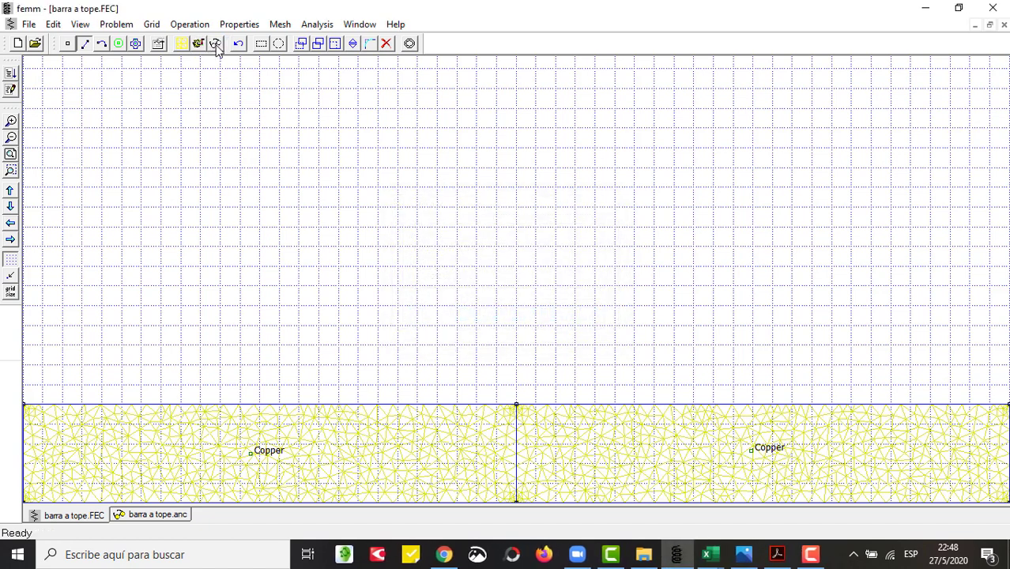
left_click(215, 45)
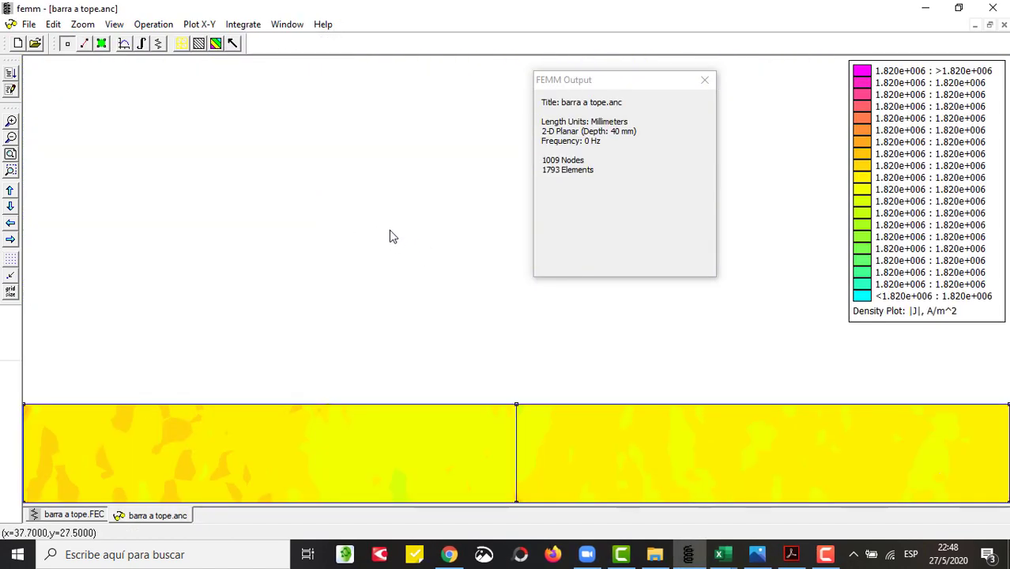
left_click(11, 139)
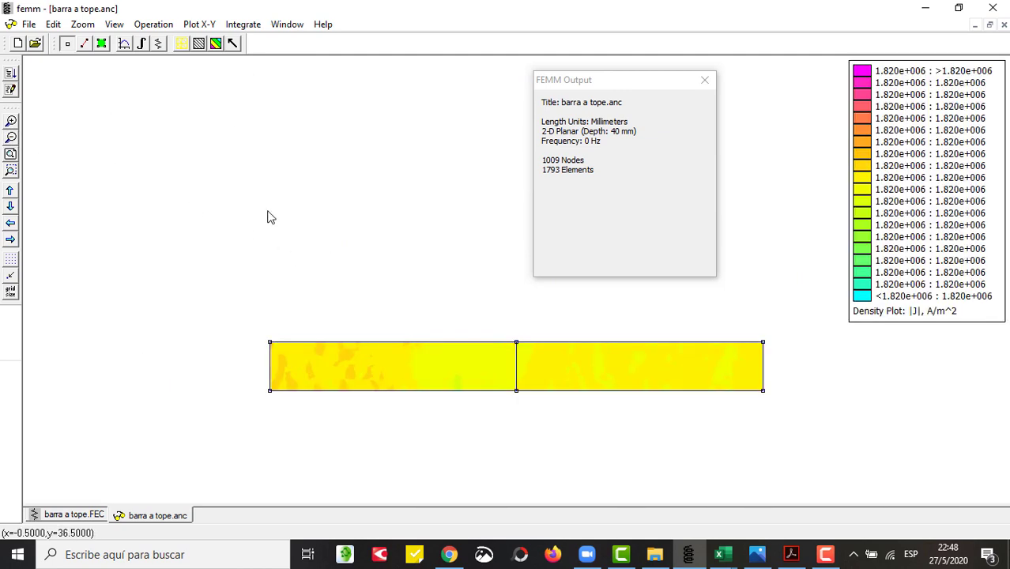
- Keep the |J| density plot settings and show the real equipotential lines with 19 contours
left_click(212, 43)
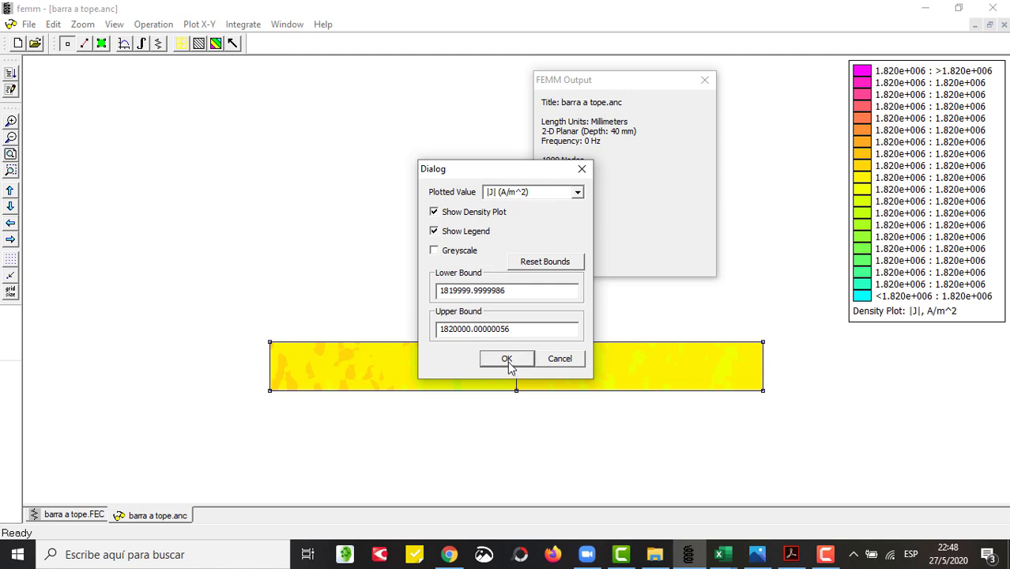
left_click(507, 360)
left_click(198, 44)
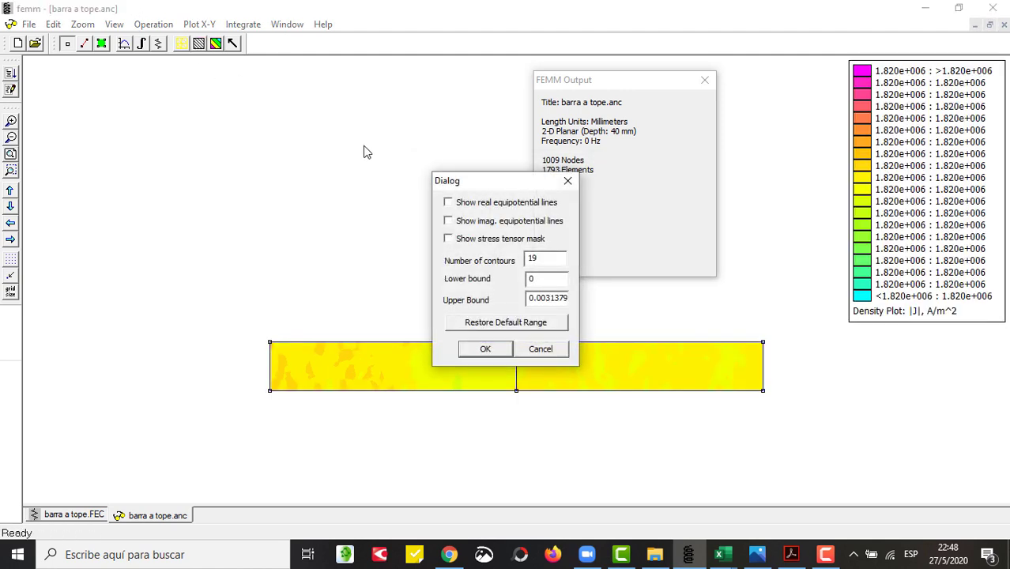
left_click(448, 202)
left_click(485, 348)
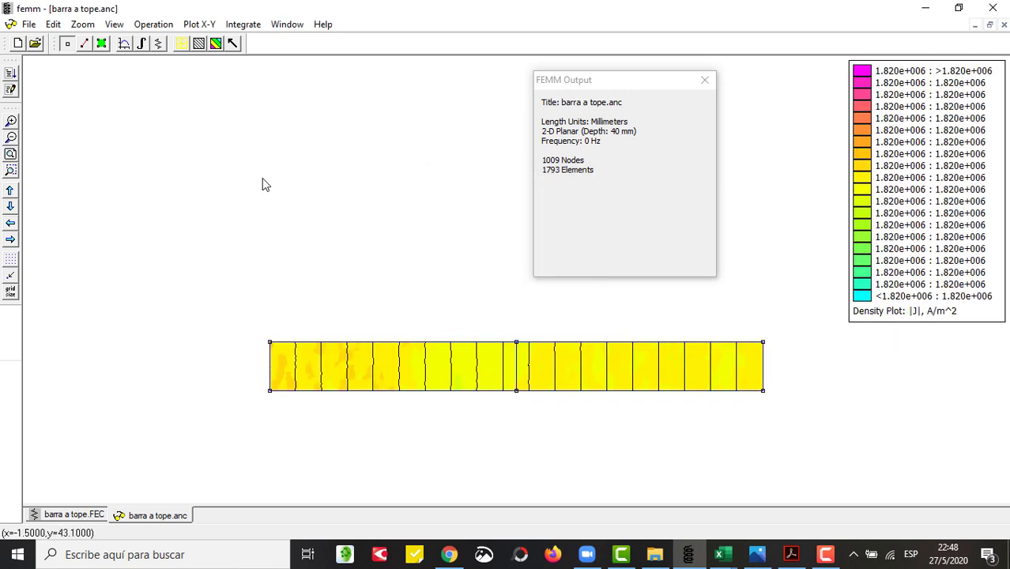
- Switch the density plot of the busbar to the electric field magnitude |E| (V/m)
left_click(215, 44)
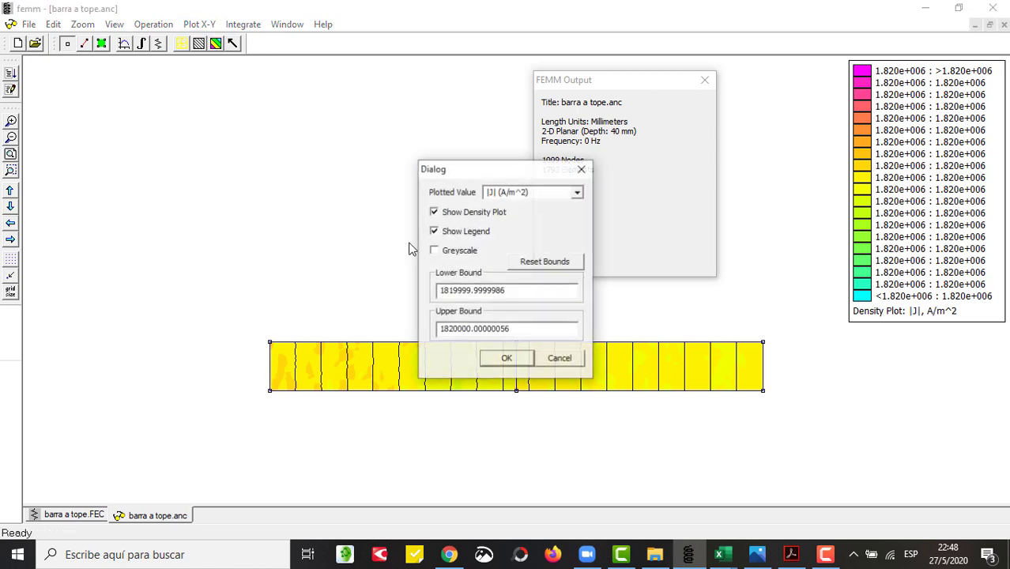
left_click(578, 192)
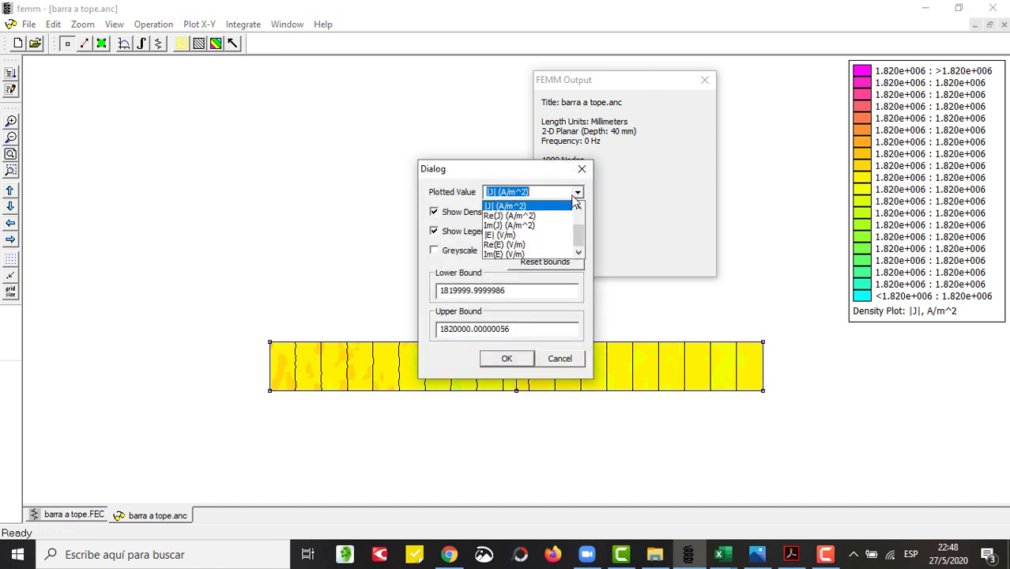
left_click(511, 241)
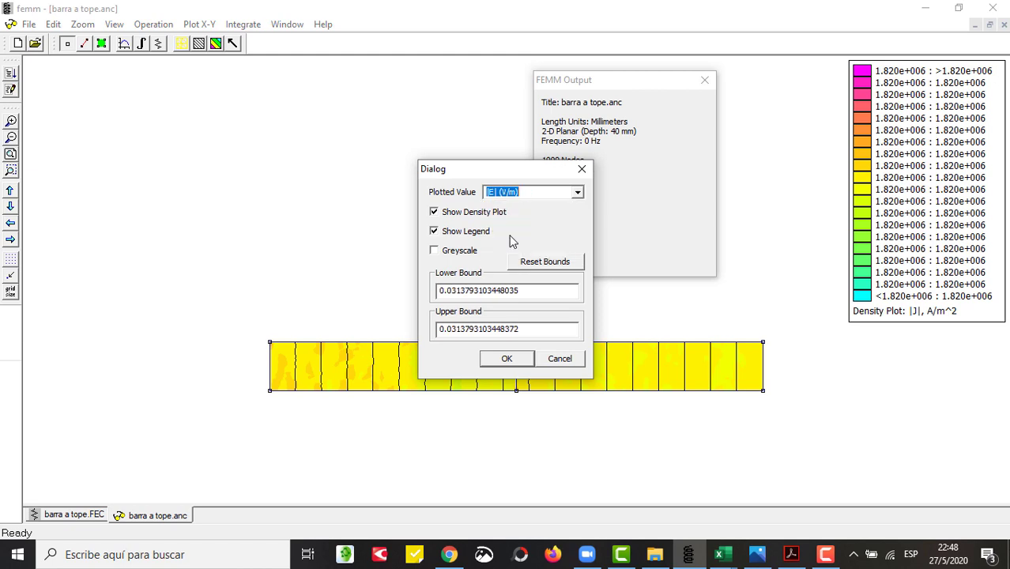
left_click(486, 359)
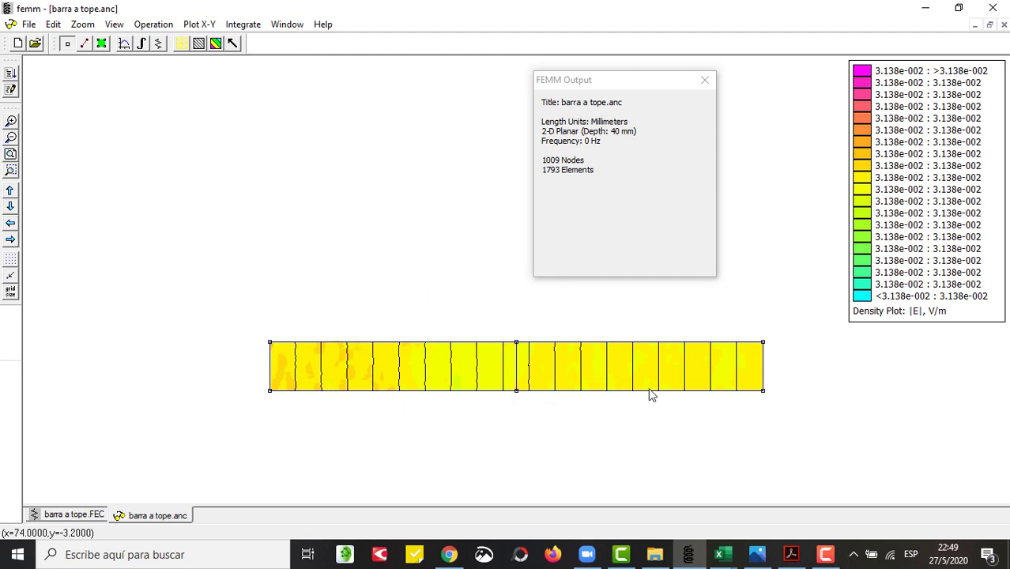
- Change the density plot's plotted value to |Voltage| (V) for the whole busbar
left_click(215, 43)
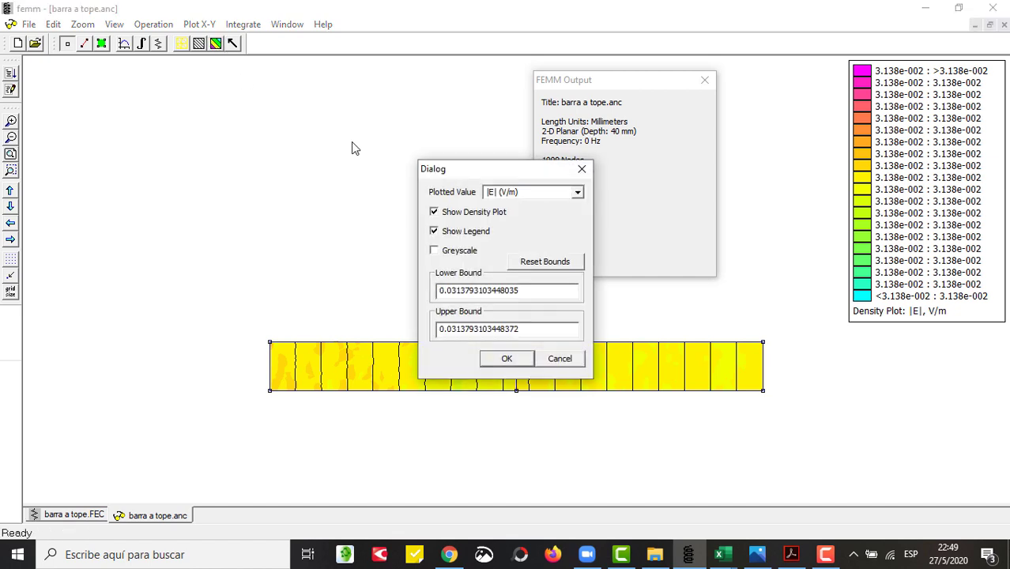
left_click(578, 192)
left_click(578, 193)
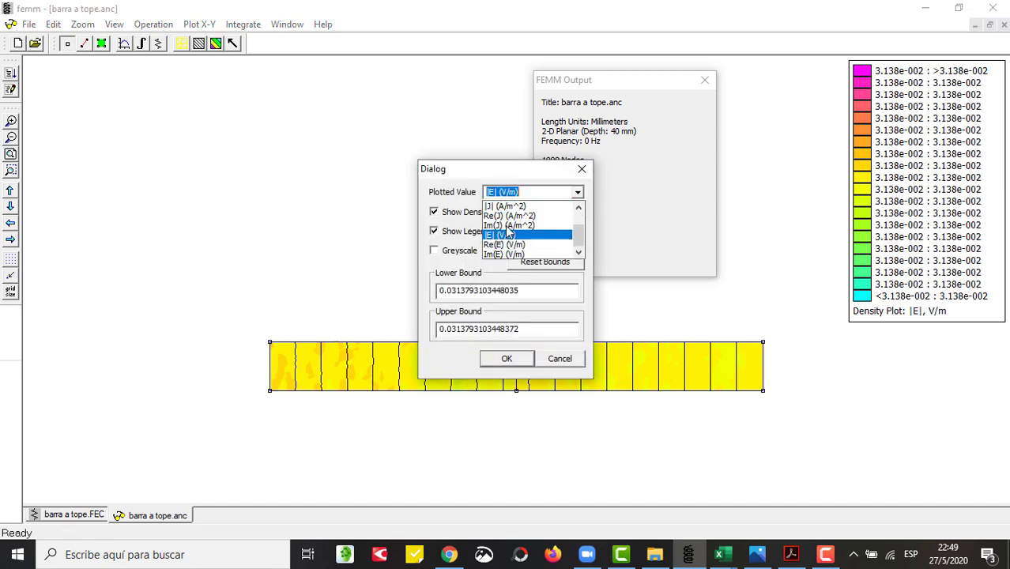
scroll(511, 221, "up", 1)
left_click(499, 207)
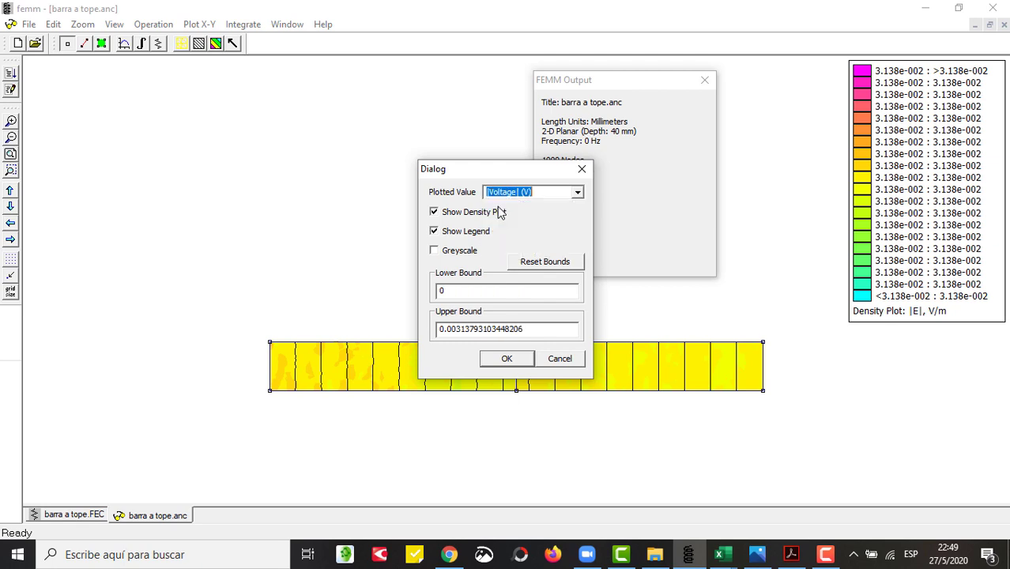
left_click(501, 360)
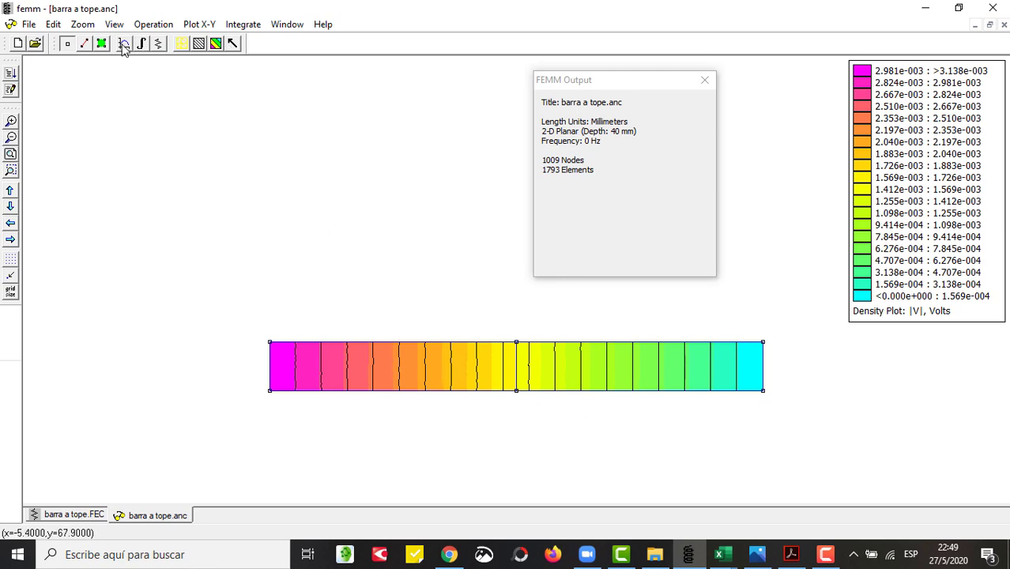
- Plot V (Voltage) in an X-Y graph with 150 points along the full lower edge of both busbar sections
left_click(84, 44)
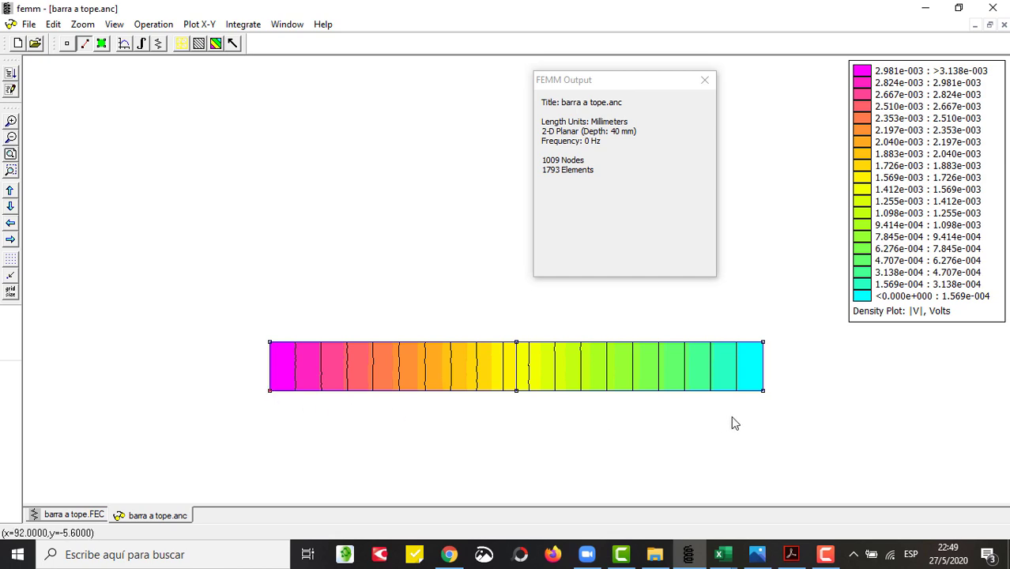
left_click(763, 390)
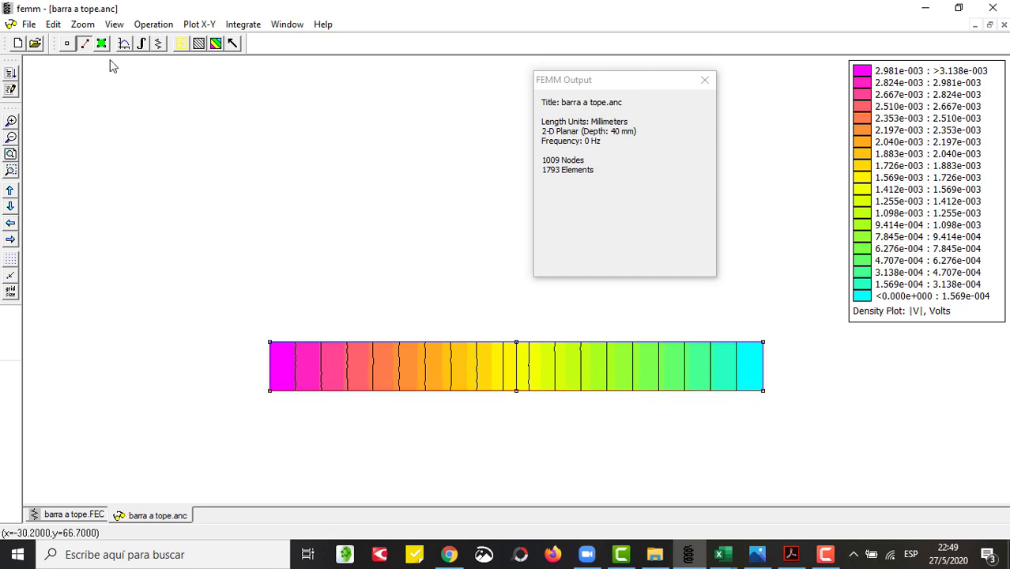
left_click(124, 43)
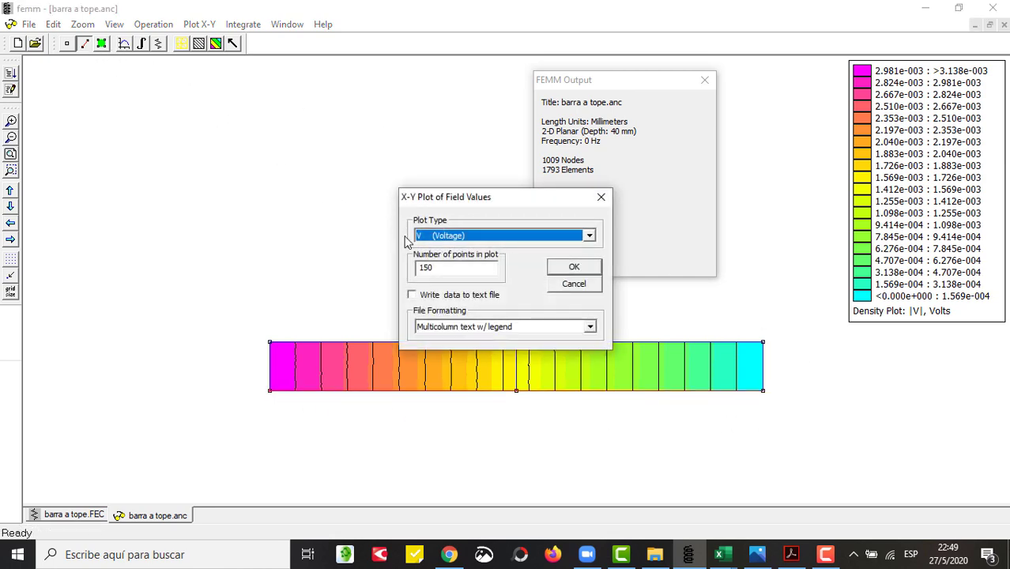
left_click(575, 266)
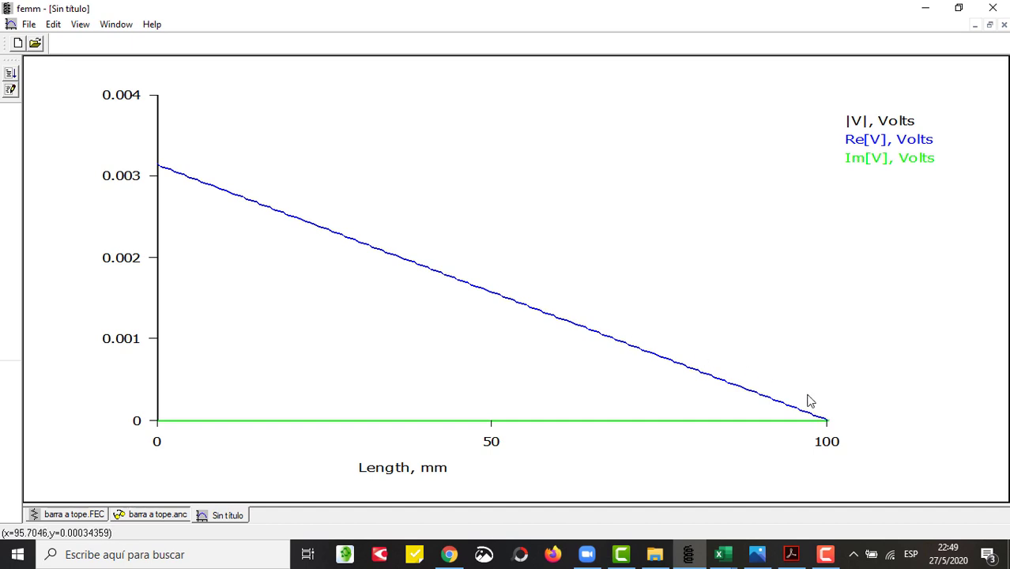
- Return to the solution, select both busbar sections, and evaluate and recheck their Real Power block integral
left_click(157, 515)
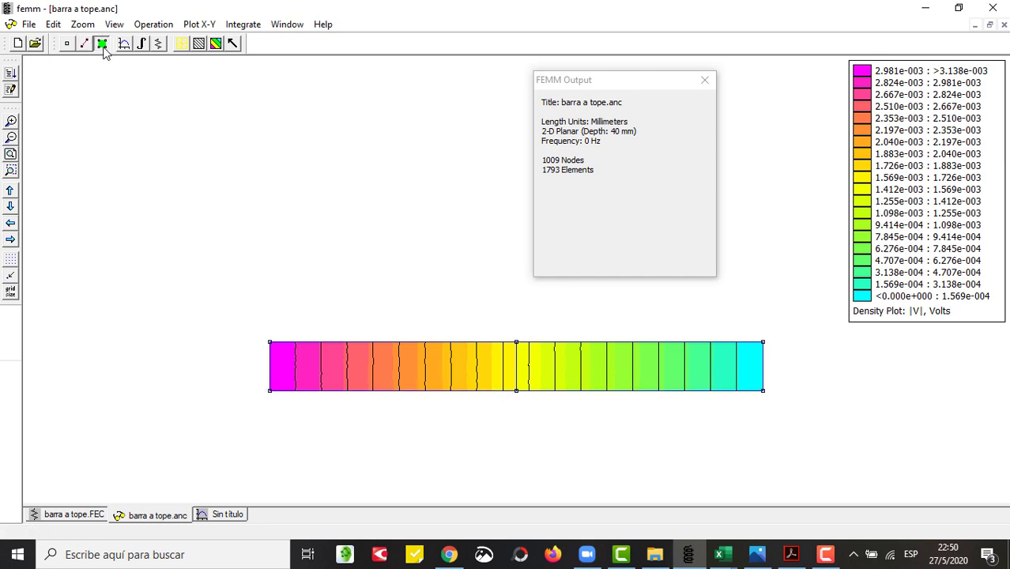
left_click(411, 362)
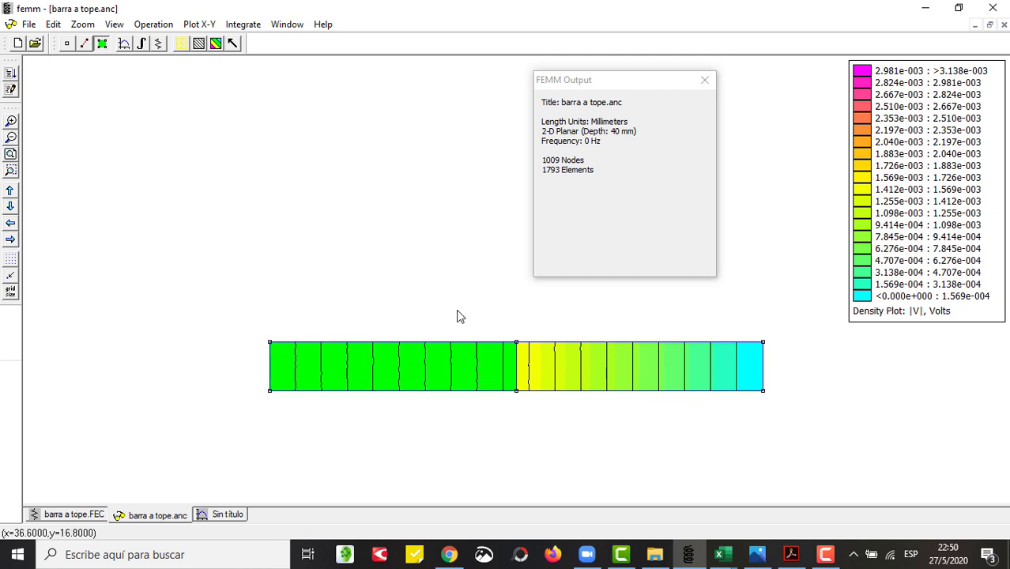
left_click(605, 368)
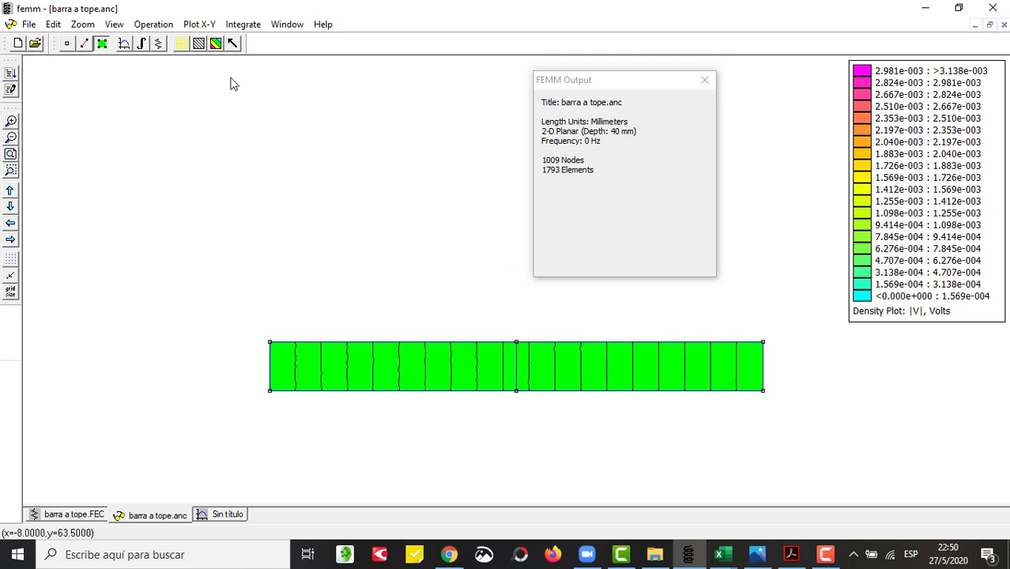
left_click(142, 44)
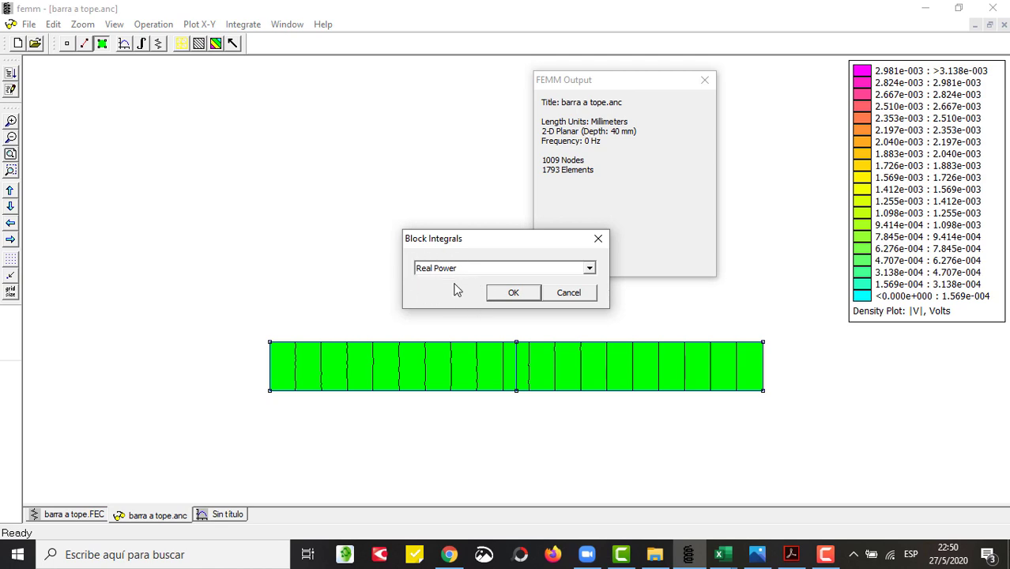
left_click(510, 294)
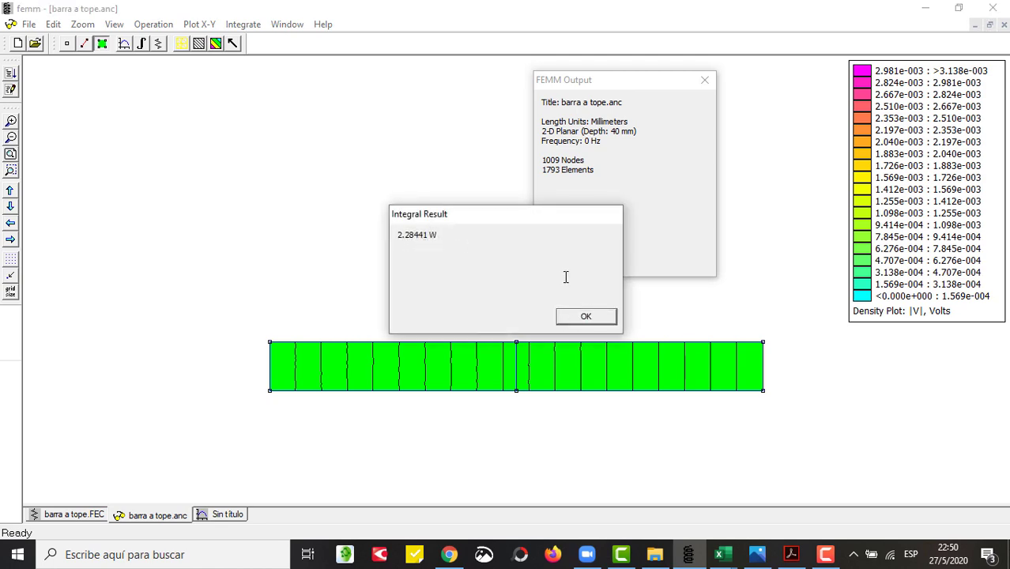
left_click(589, 319)
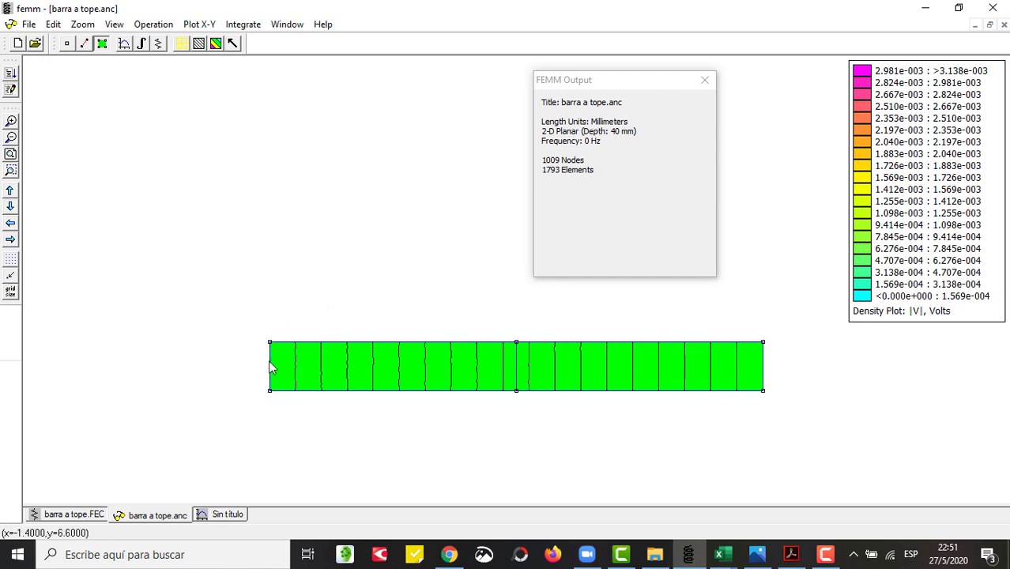
left_click(140, 44)
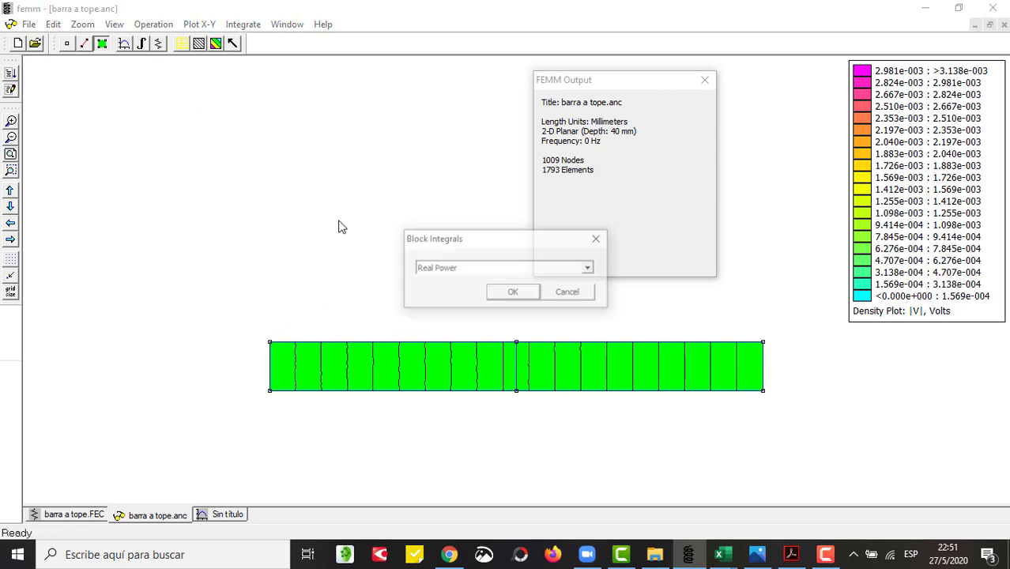
left_click(514, 292)
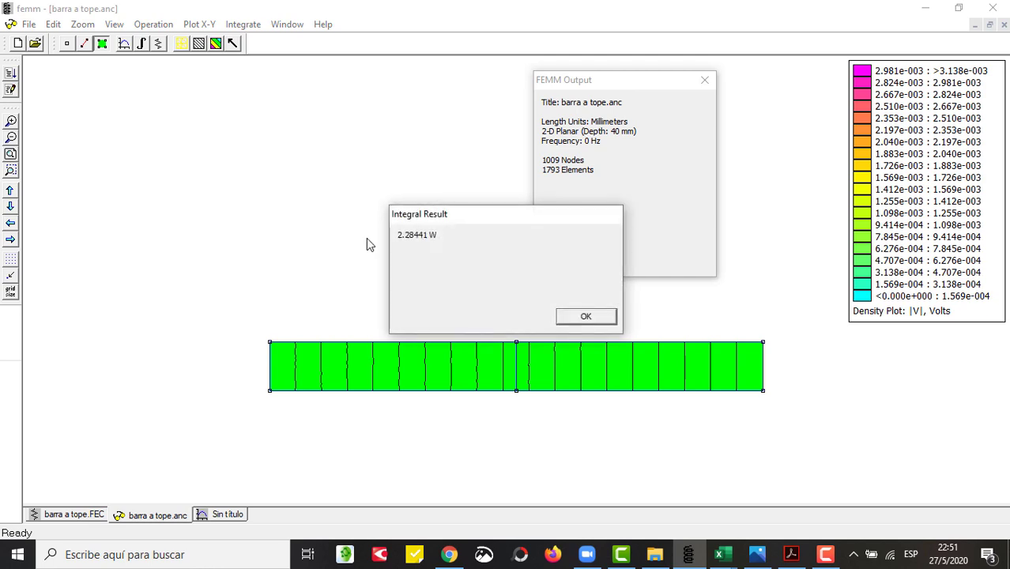
left_click(584, 317)
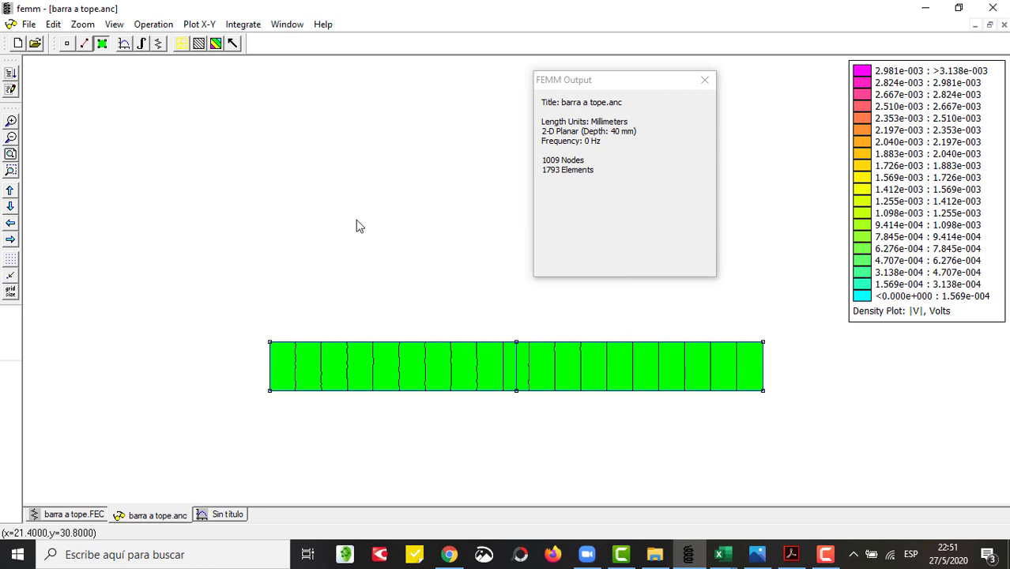
- Examine the results for conductor I, in particular its voltage and the Volt/Curr resistance
left_click(159, 45)
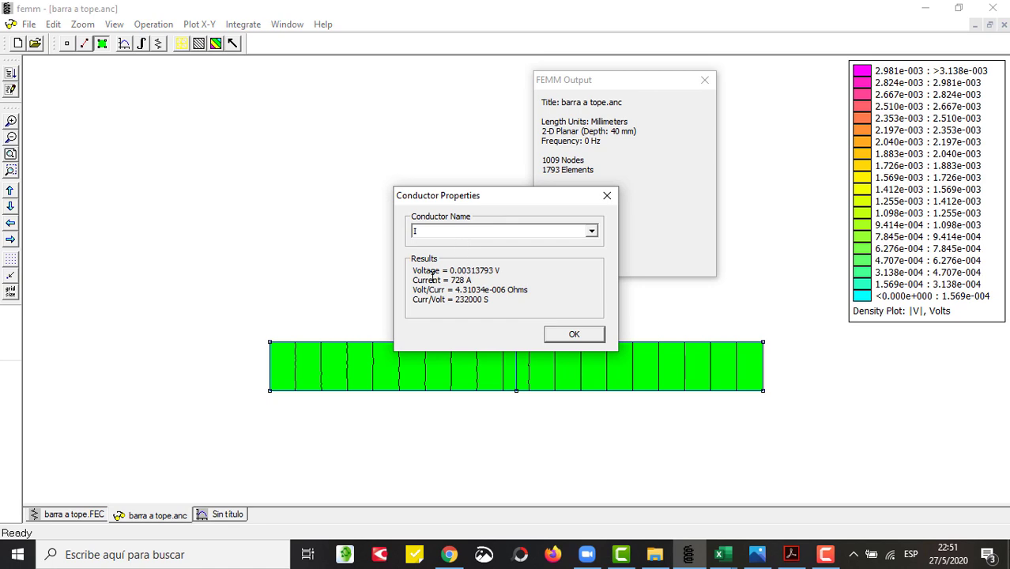
left_click_drag(411, 270, 503, 271)
left_click(421, 232)
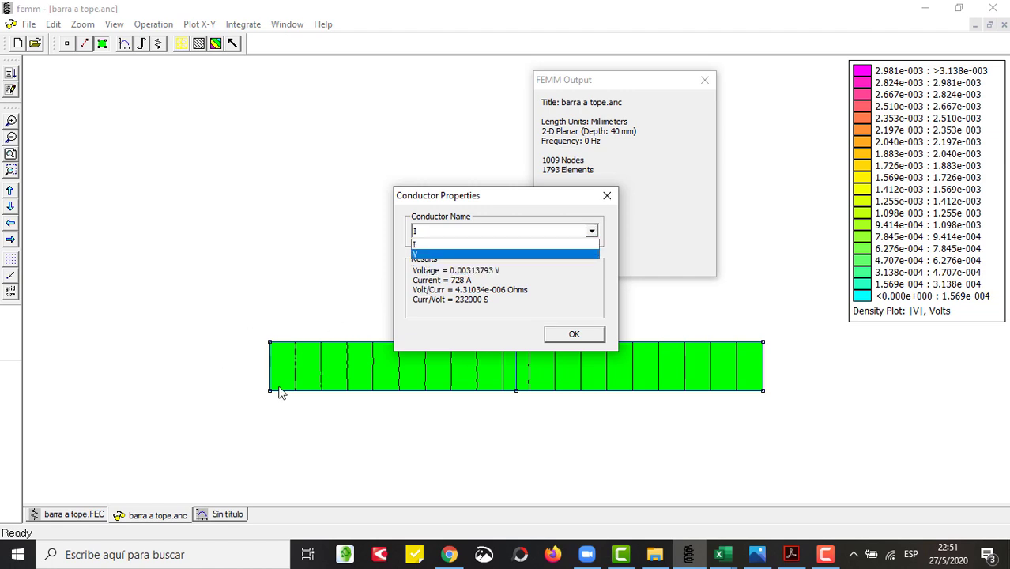
left_click(553, 272)
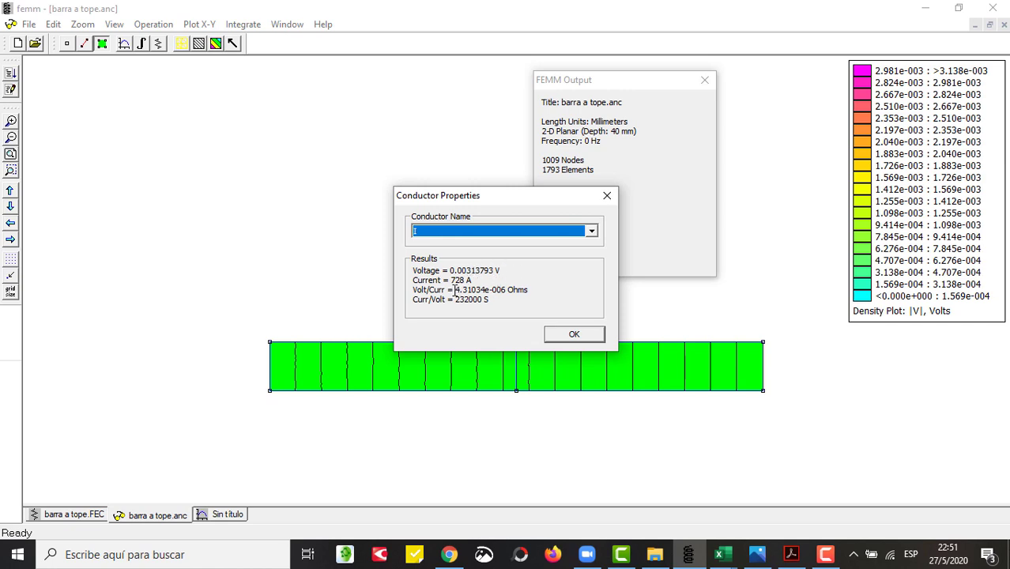
left_click_drag(455, 289, 527, 289)
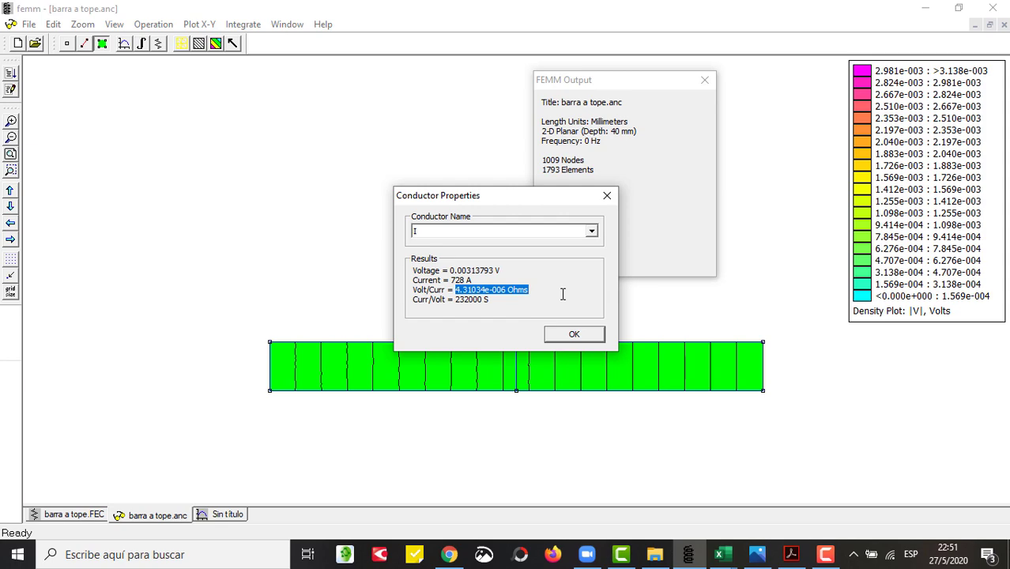
left_click(574, 334)
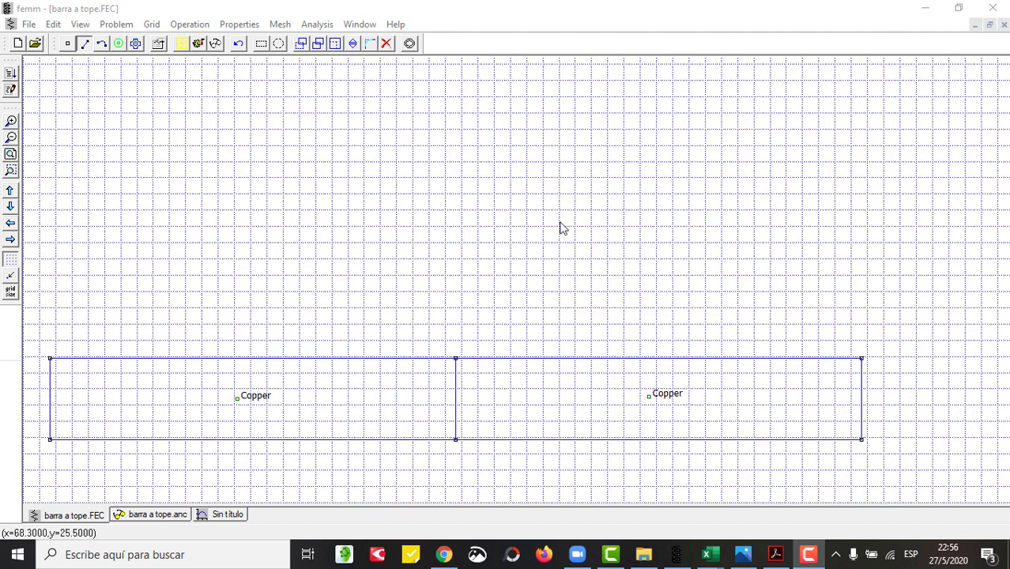
- In the barra a tope.FEC geometry, copy the lower-right corner node of the busbar once with a vertical shift of -10 mm
left_click(68, 43)
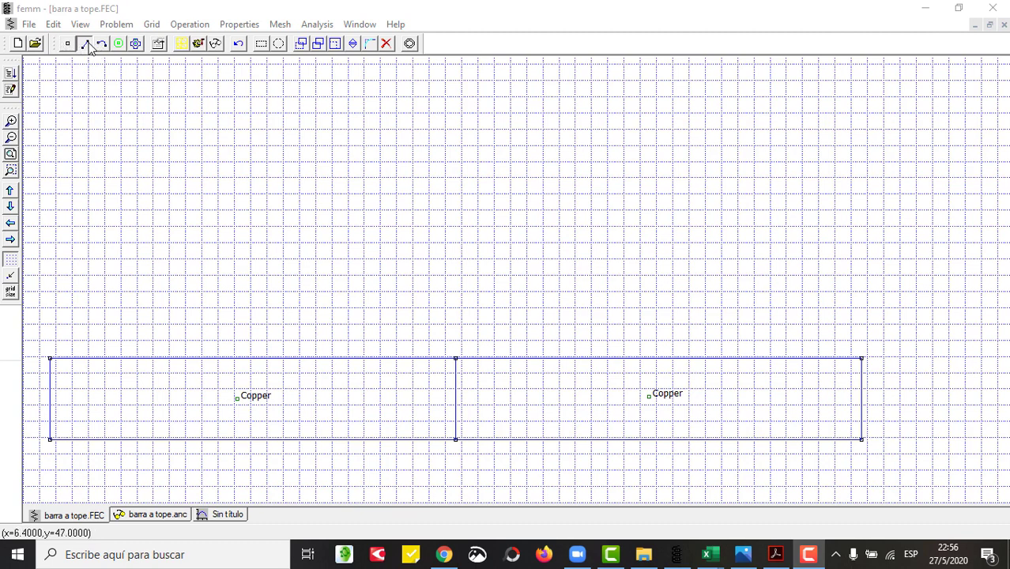
left_click(68, 43)
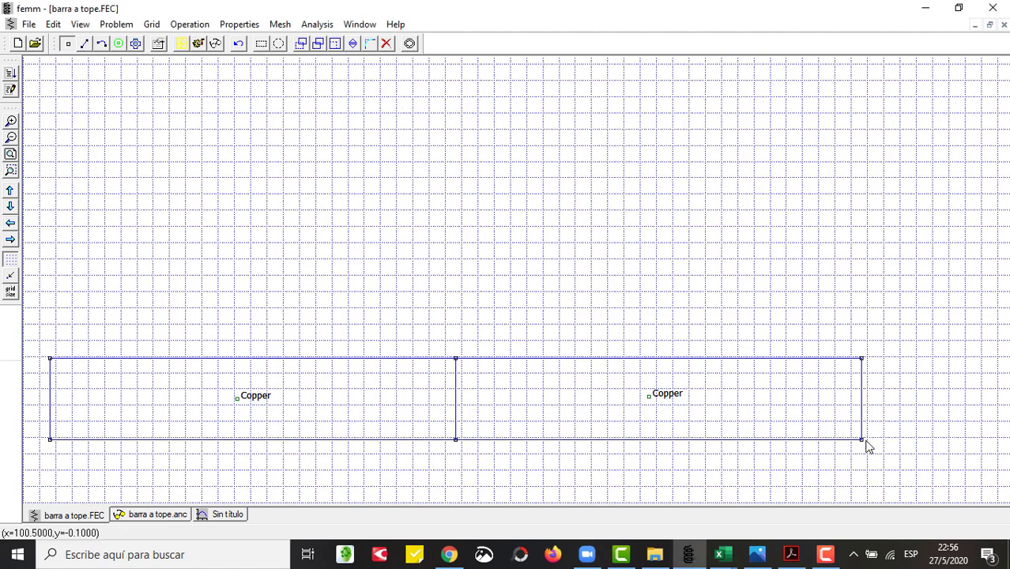
left_click(317, 45)
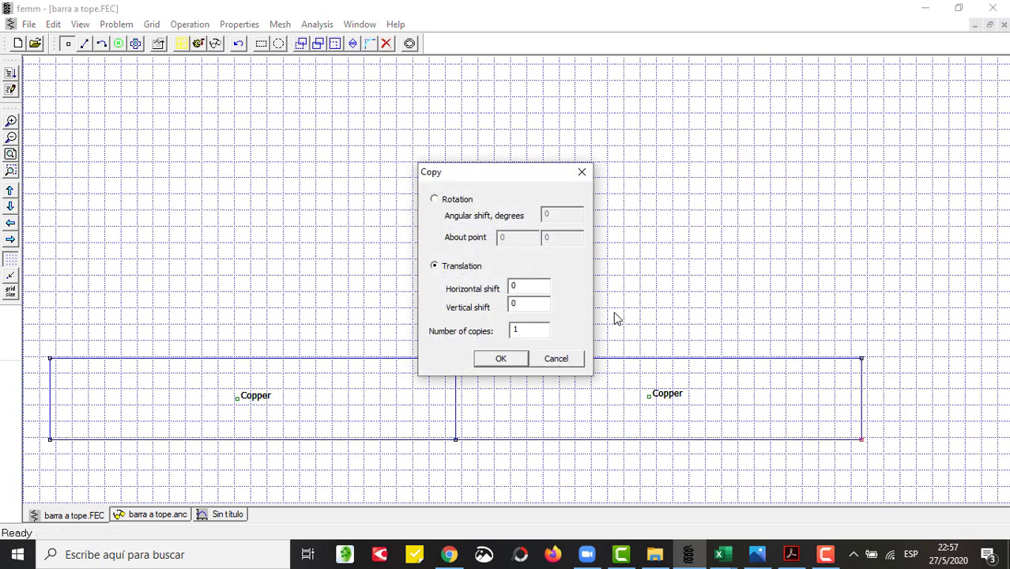
double_click(538, 308)
type("-10")
key("Return")
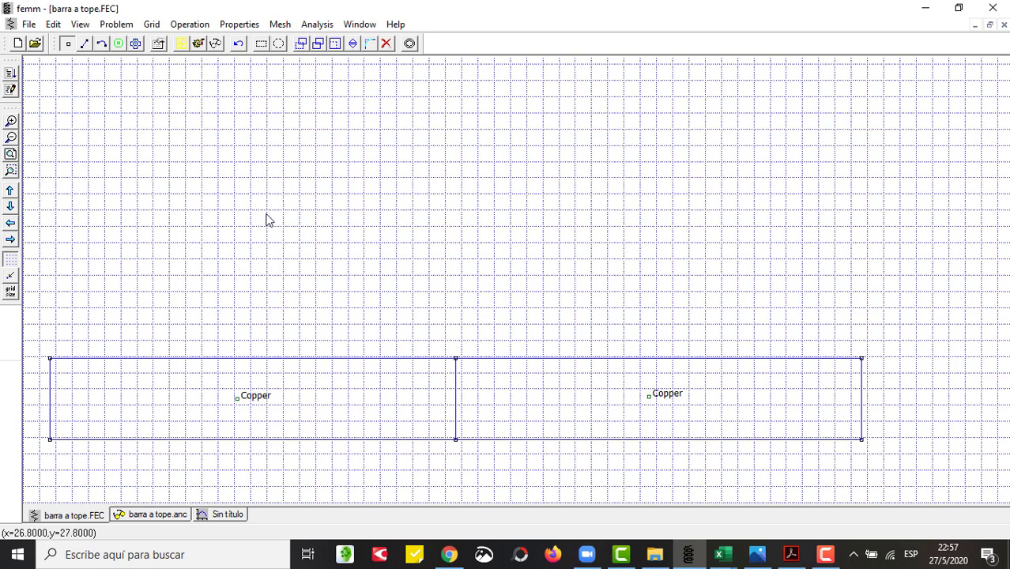
- Draw a vertical line segment from the right section's lower-right corner node to the copied node below it
left_click(10, 154)
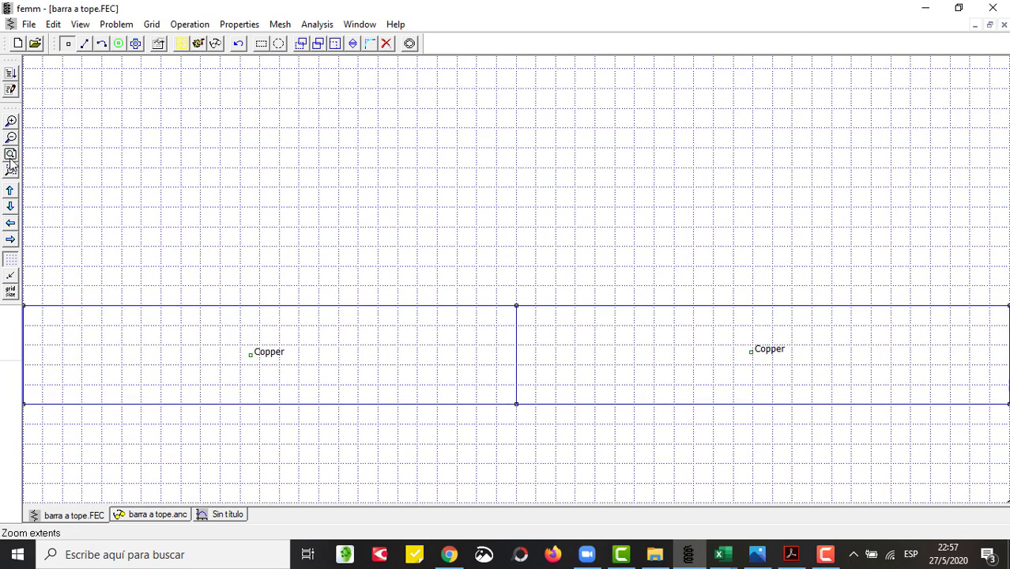
left_click(11, 154)
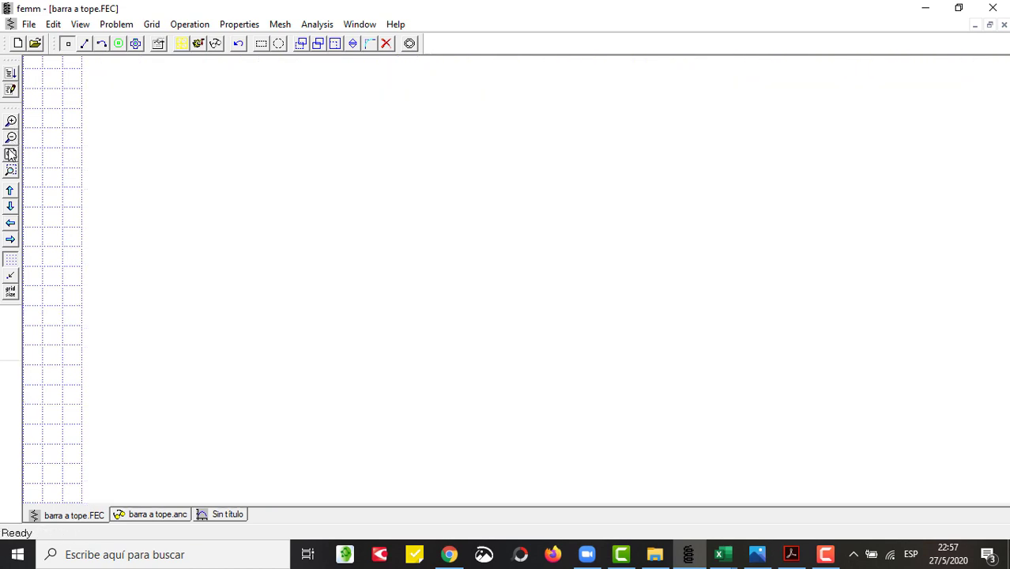
left_click(11, 137)
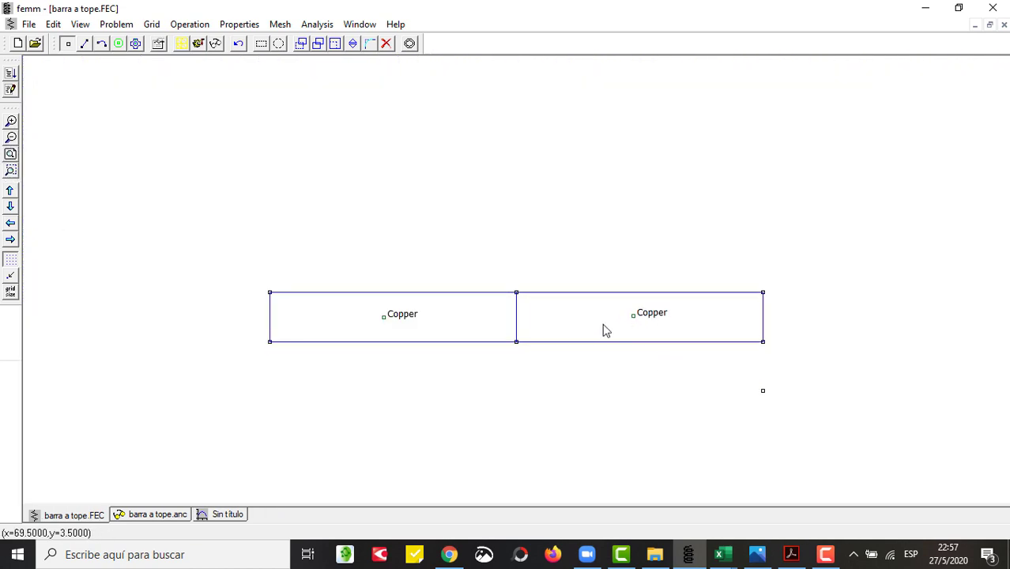
left_click_drag(488, 321, 793, 426)
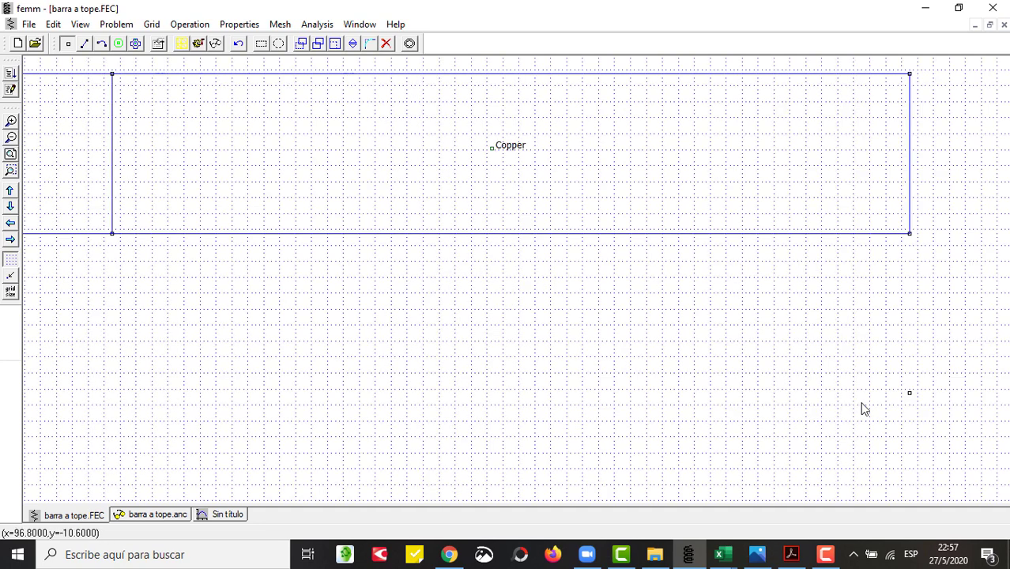
left_click(85, 45)
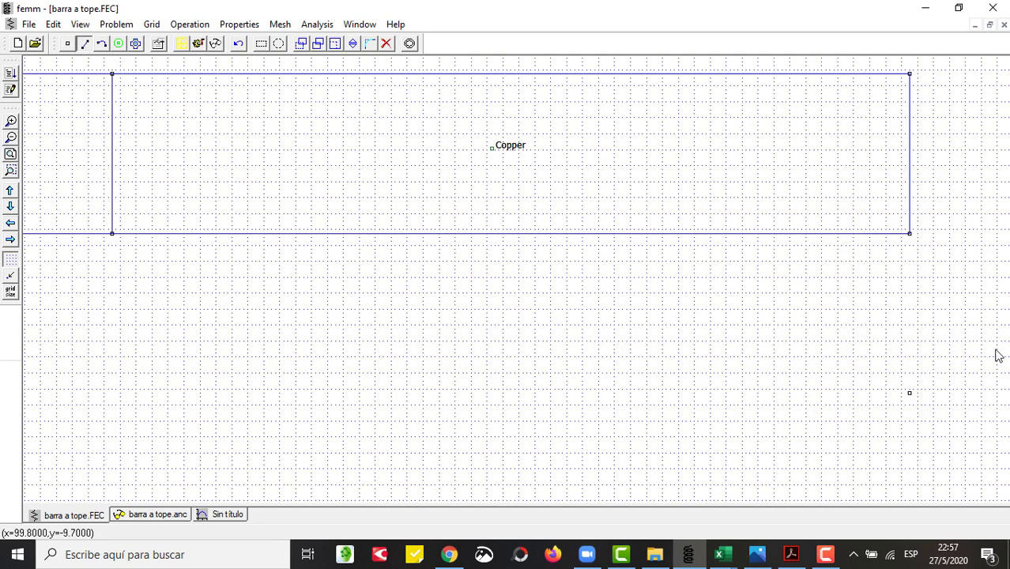
left_click(909, 234)
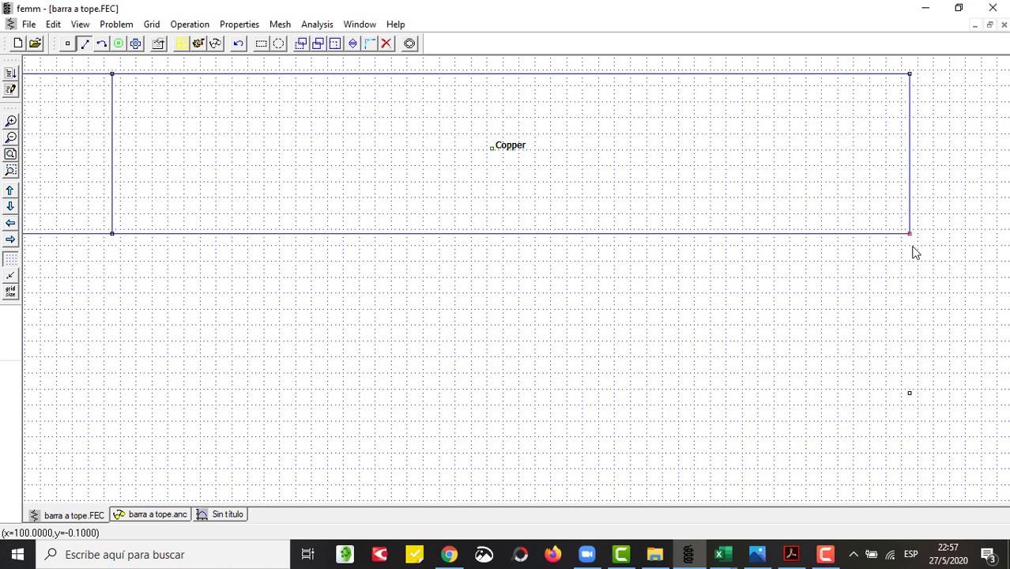
left_click(909, 393)
- Delete the right section's upper and right edges along with its leftover upper-right corner node
right_click(922, 158)
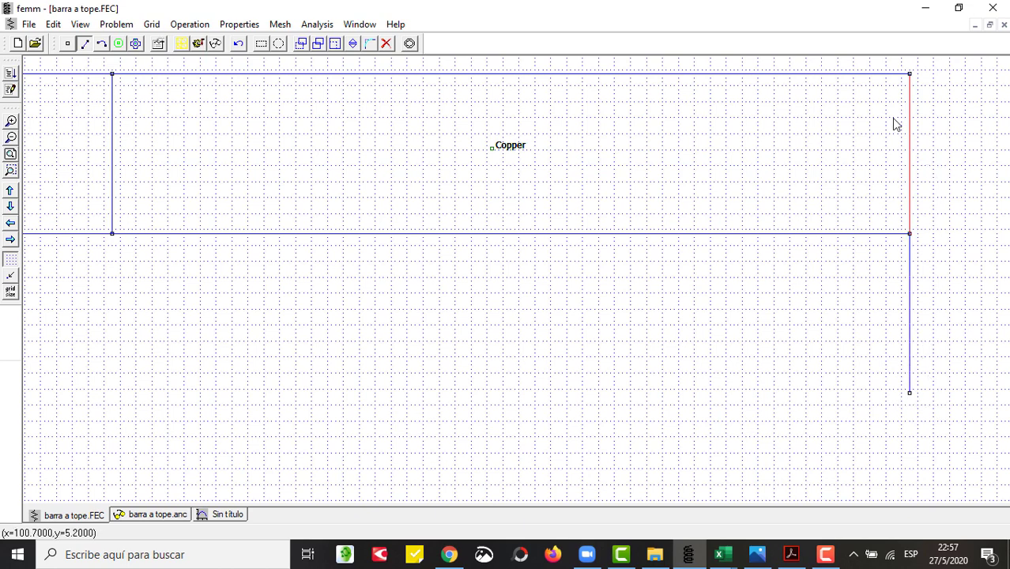
right_click(778, 83)
key("Delete")
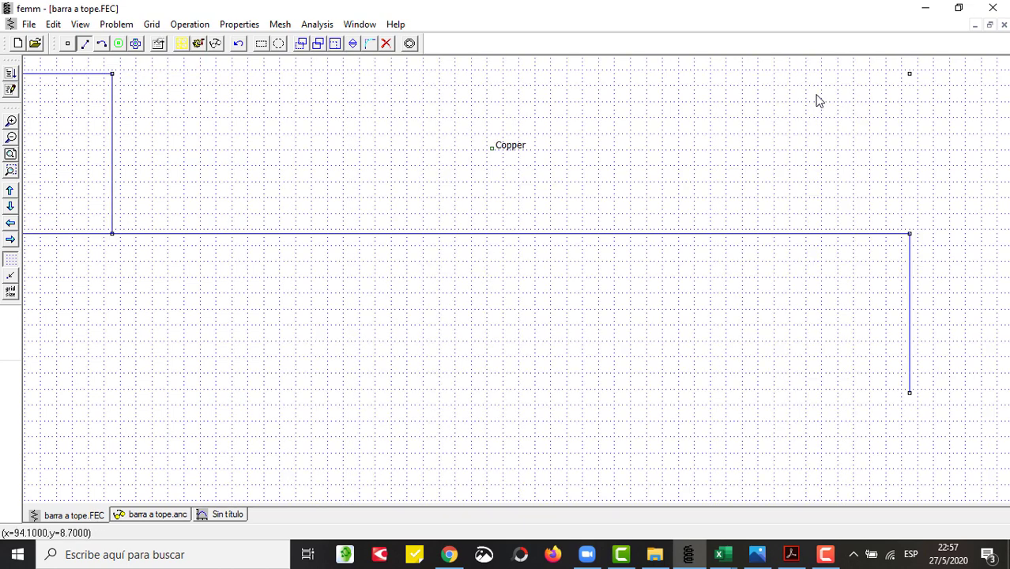
left_click(66, 45)
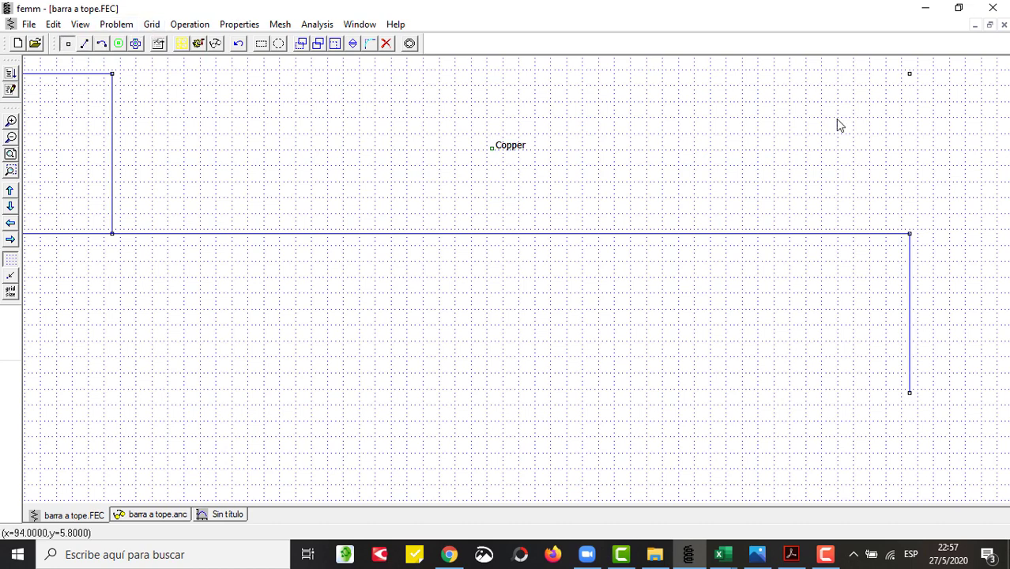
right_click(908, 84)
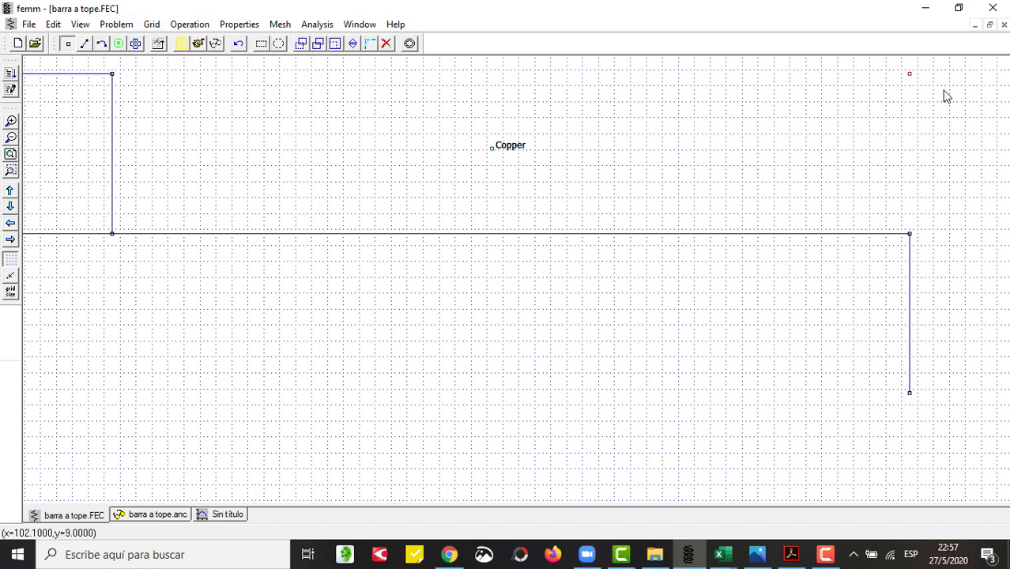
key("Delete")
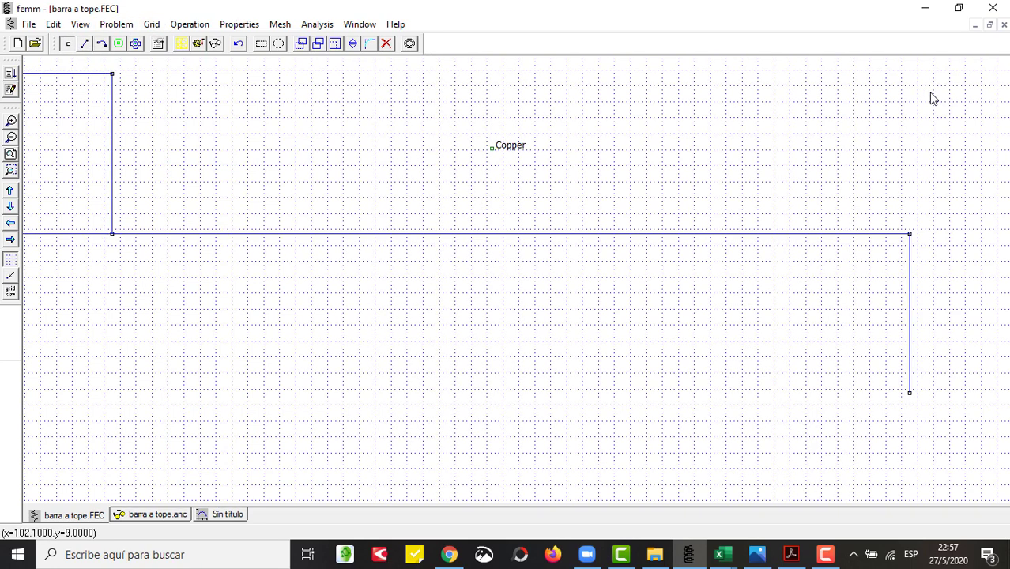
- Move the right section's Copper block label vertically down into the area below the busbar's lower edge
left_click(119, 45)
right_click(491, 150)
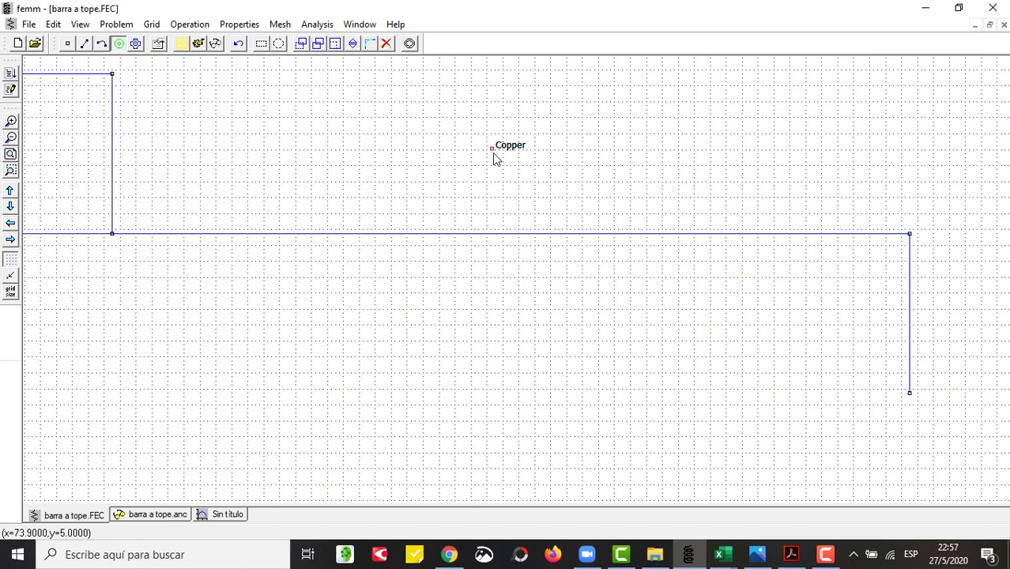
left_click(301, 45)
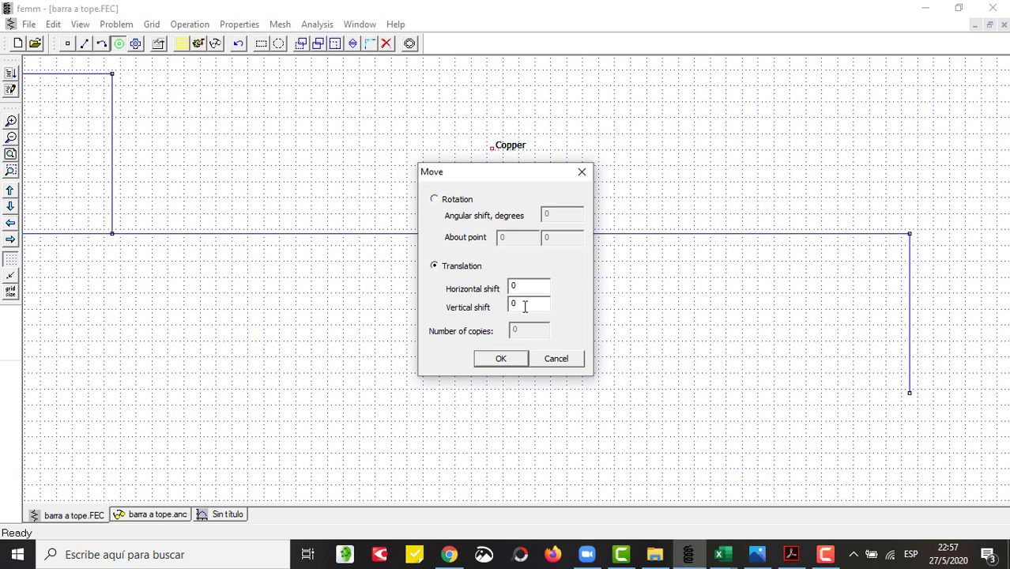
left_click_drag(523, 304, 476, 294)
key("Return")
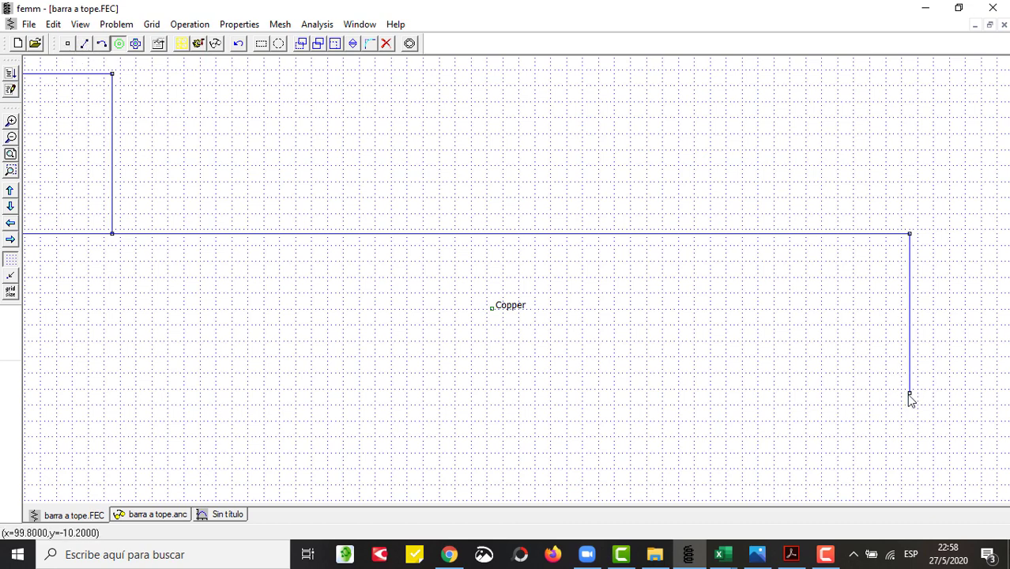
- Copy the bottom node of the new vertical segment once with a horizontal shift of -55 mm
left_click(67, 43)
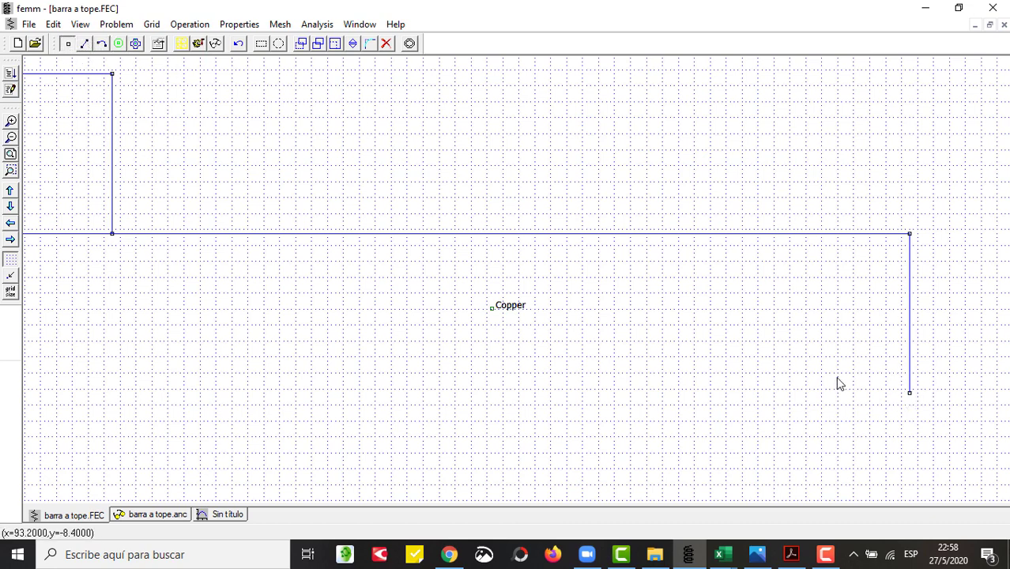
left_click(913, 396)
left_click(317, 46)
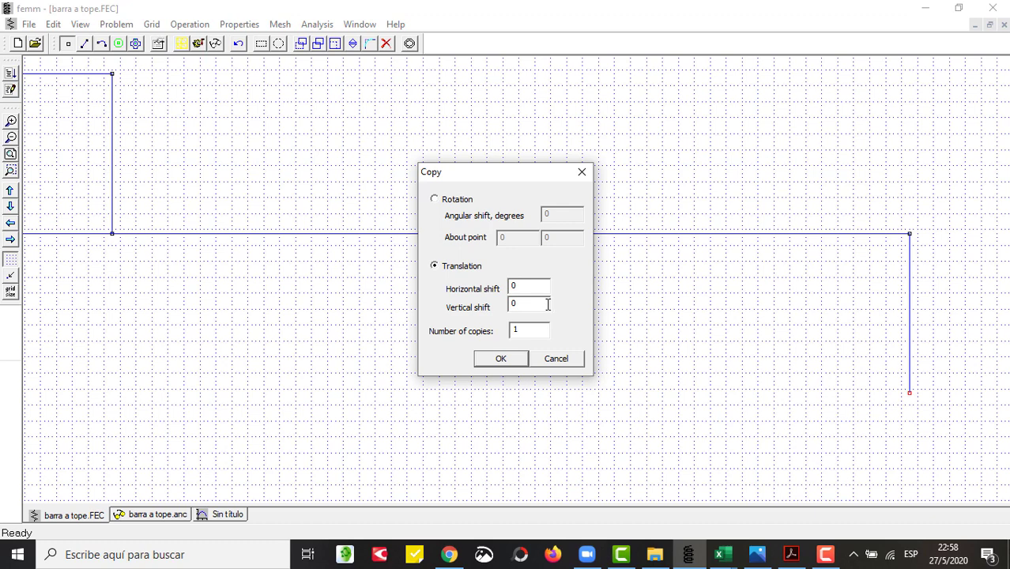
double_click(530, 286)
type("-55")
key("Return")
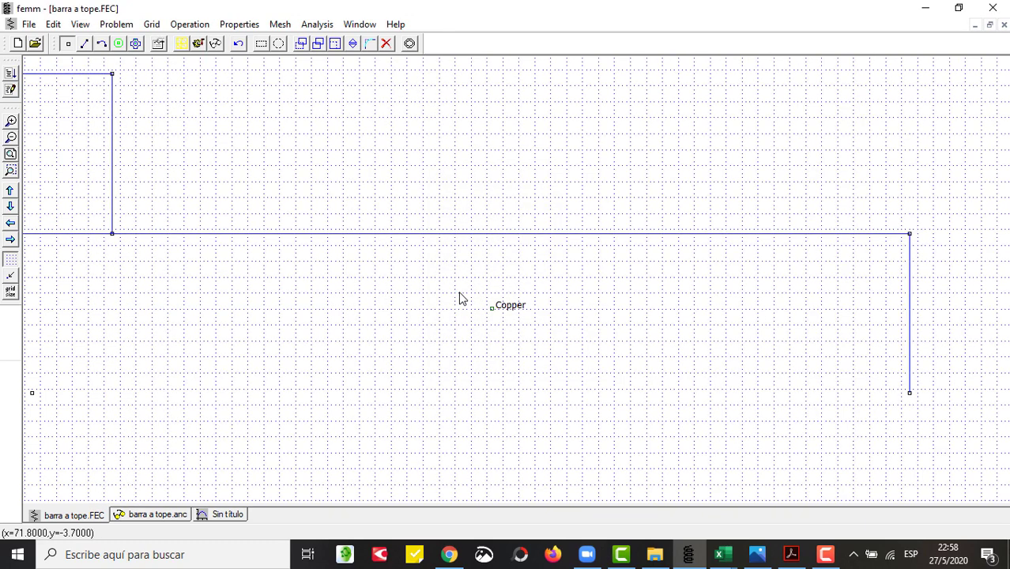
- Copy the top node of the new vertical segment once with a horizontal shift of -55 mm
left_click(911, 234)
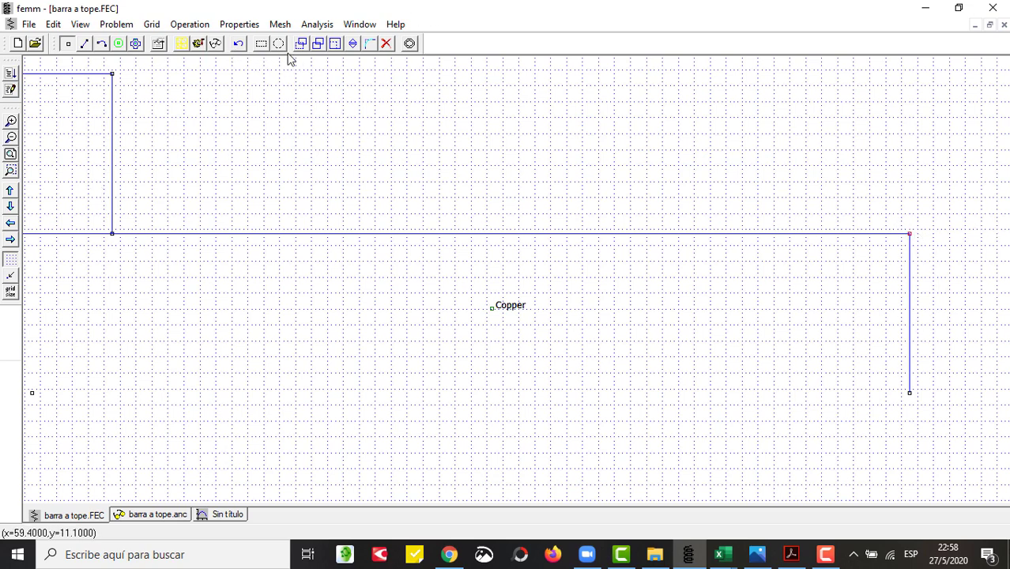
left_click(318, 45)
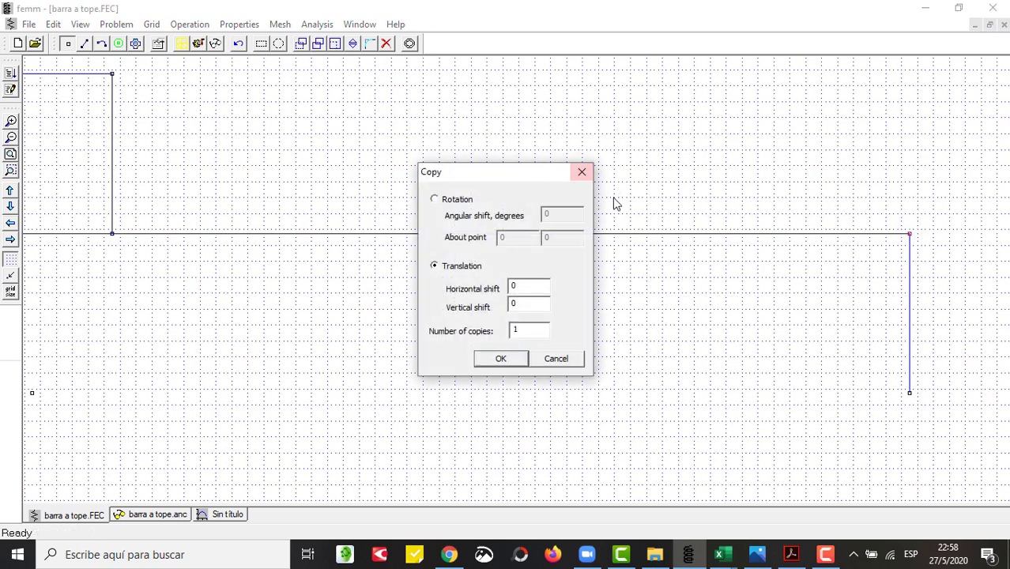
double_click(532, 286)
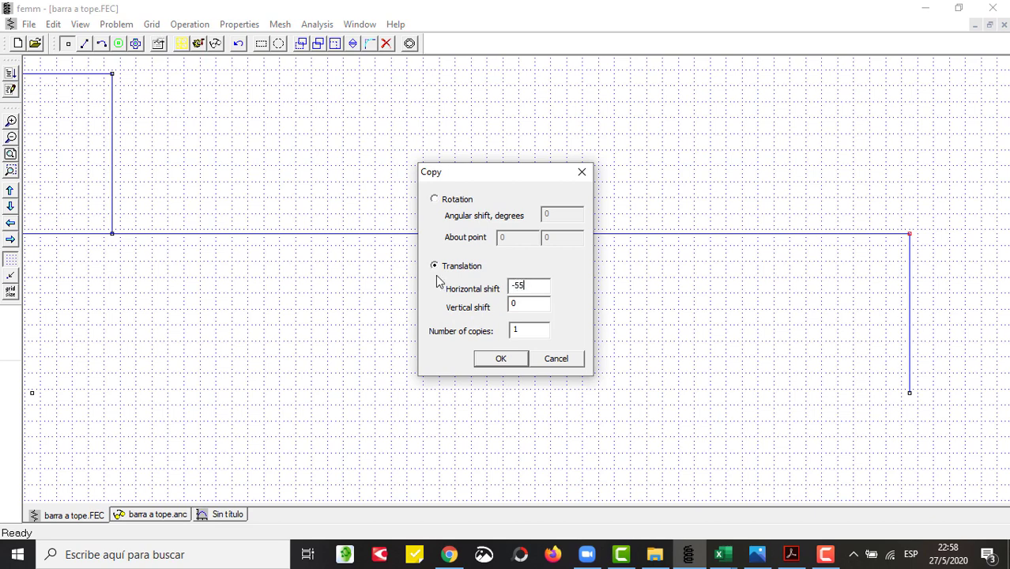
type("-55")
key("Return")
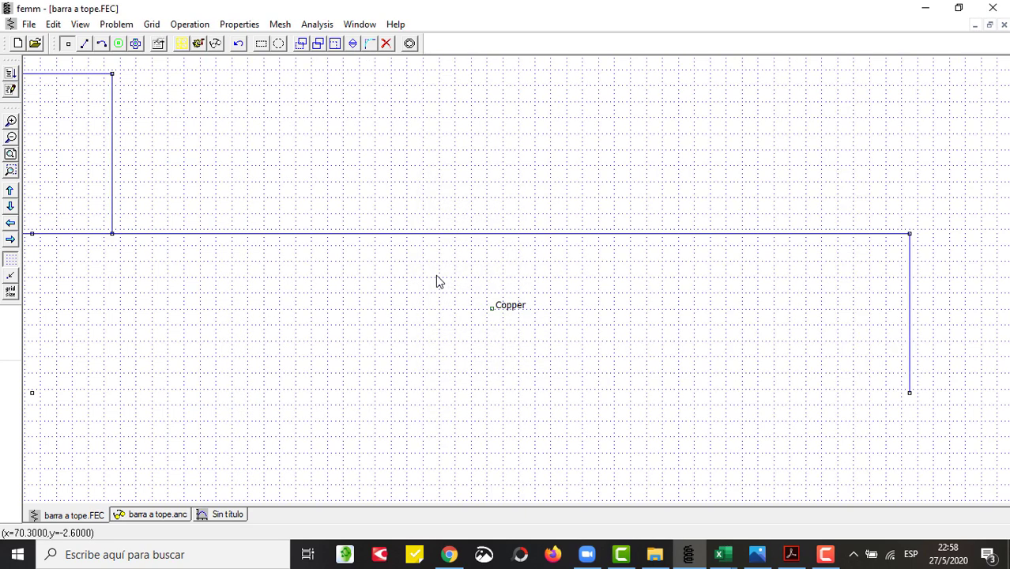
- Draw the bottom and left edges of the lower busbar section to close its rectangle
left_click(84, 44)
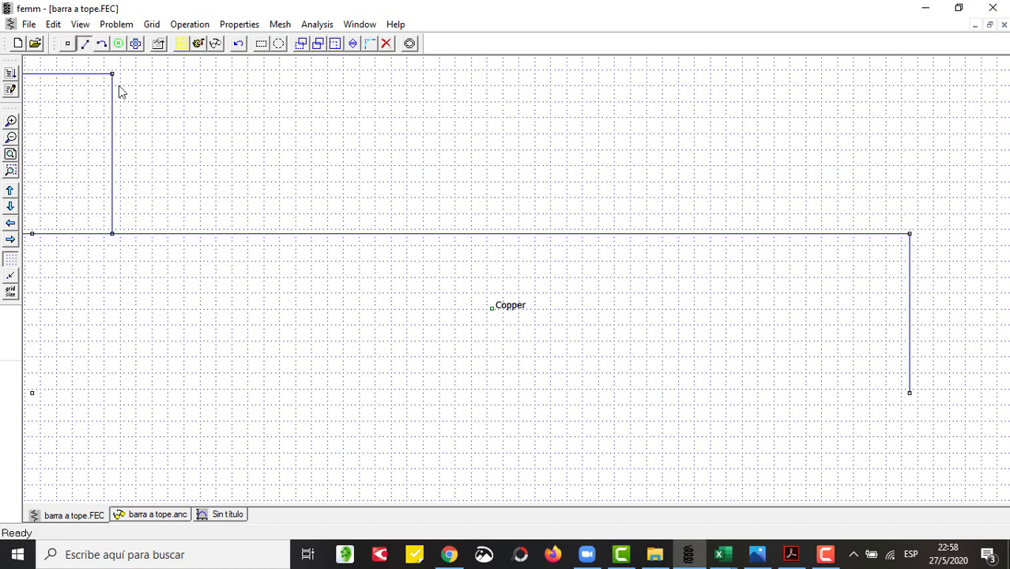
left_click(909, 406)
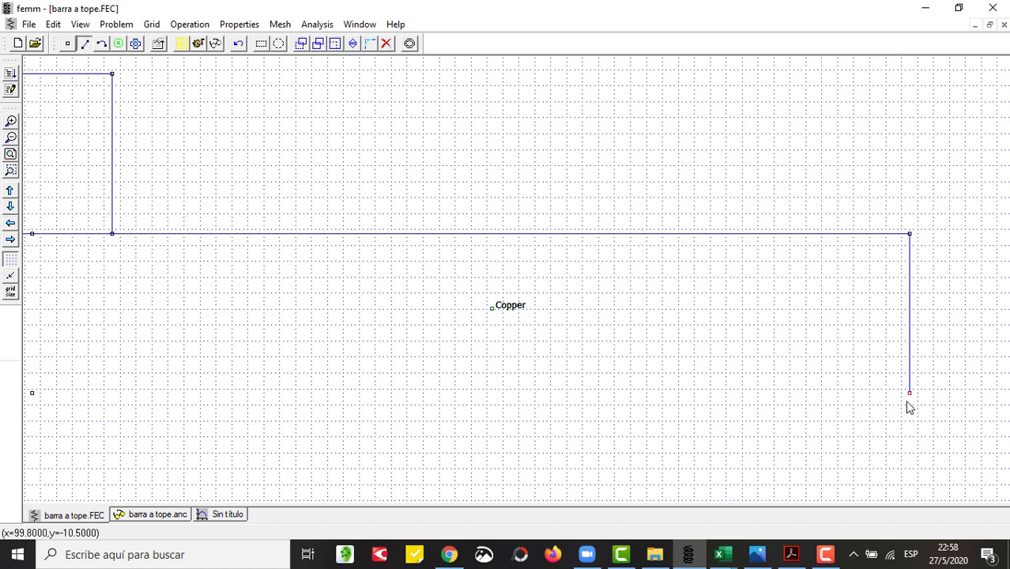
left_click(52, 389)
left_click(38, 239)
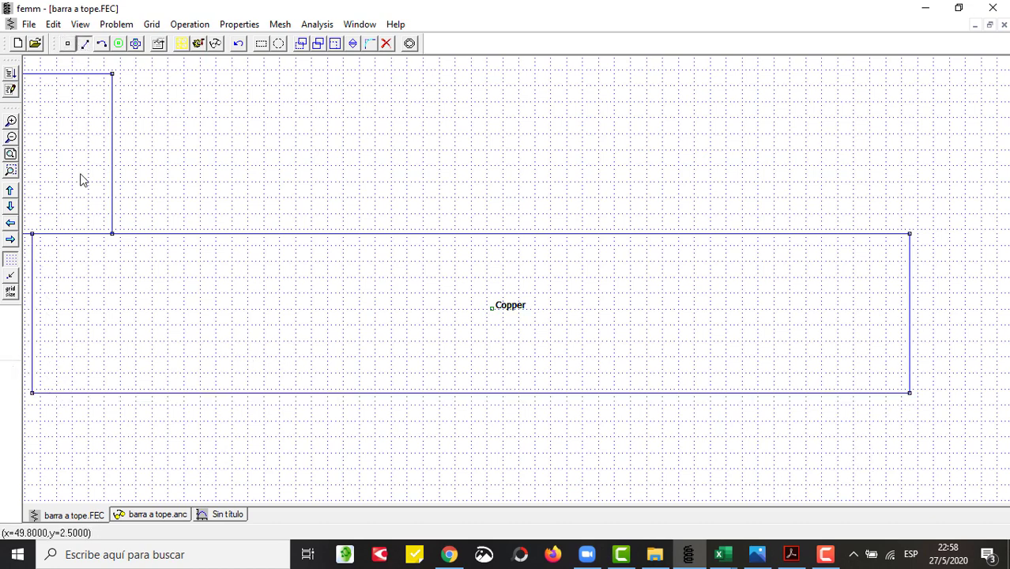
- Assign the right end segment of the lower busbar section to conductor V
left_click(11, 151)
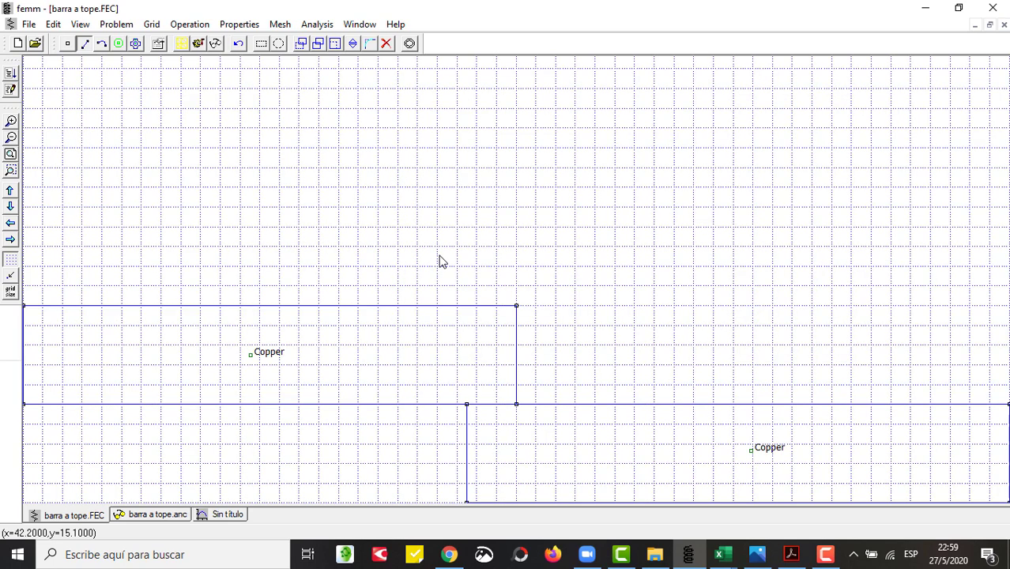
left_click(11, 154)
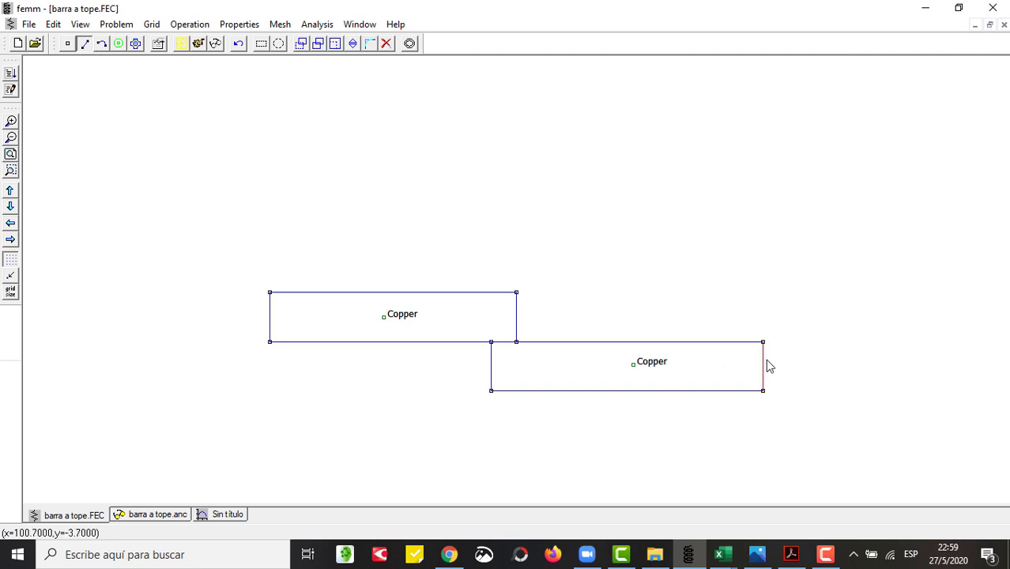
key("space")
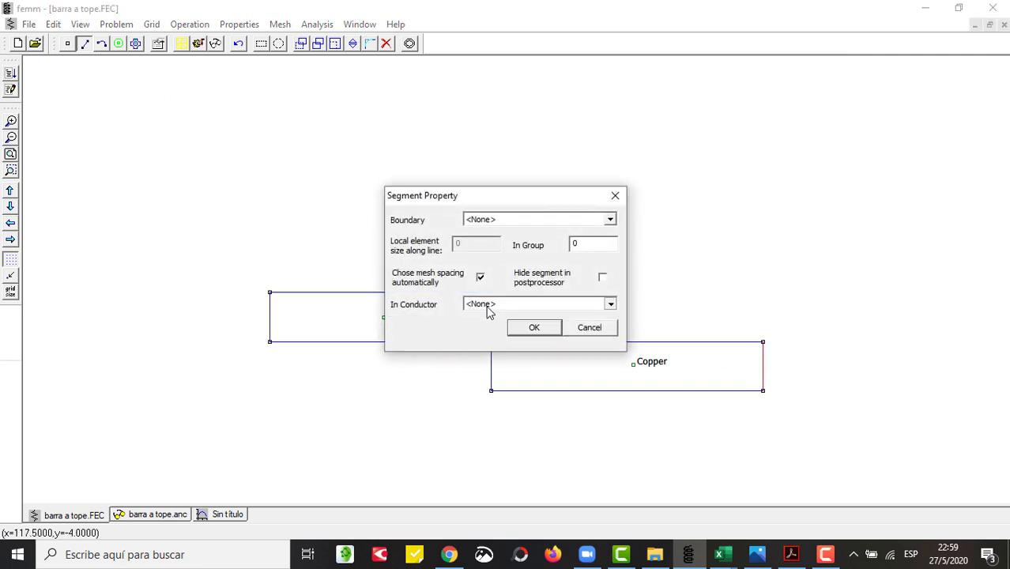
left_click(487, 306)
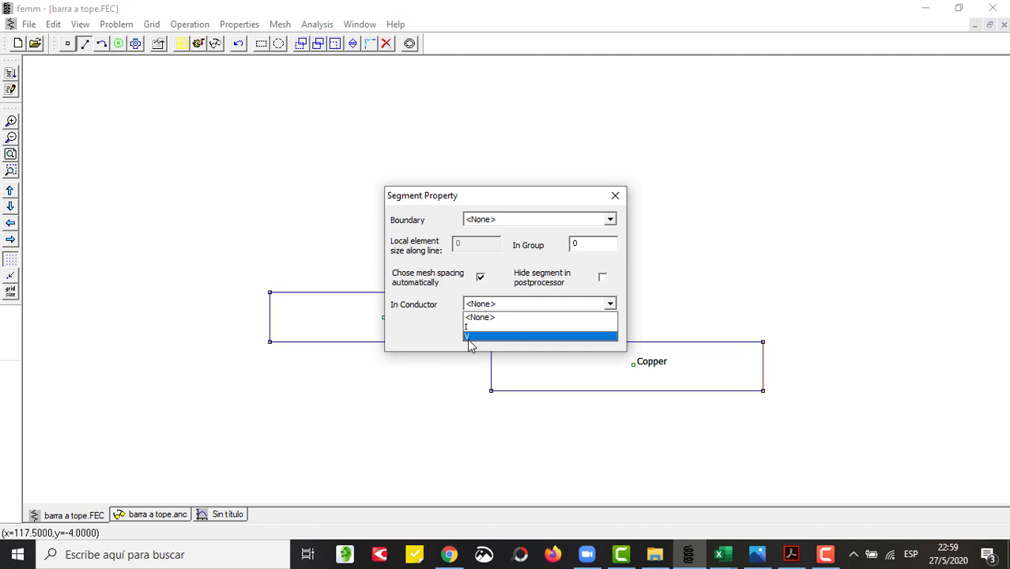
left_click(469, 337)
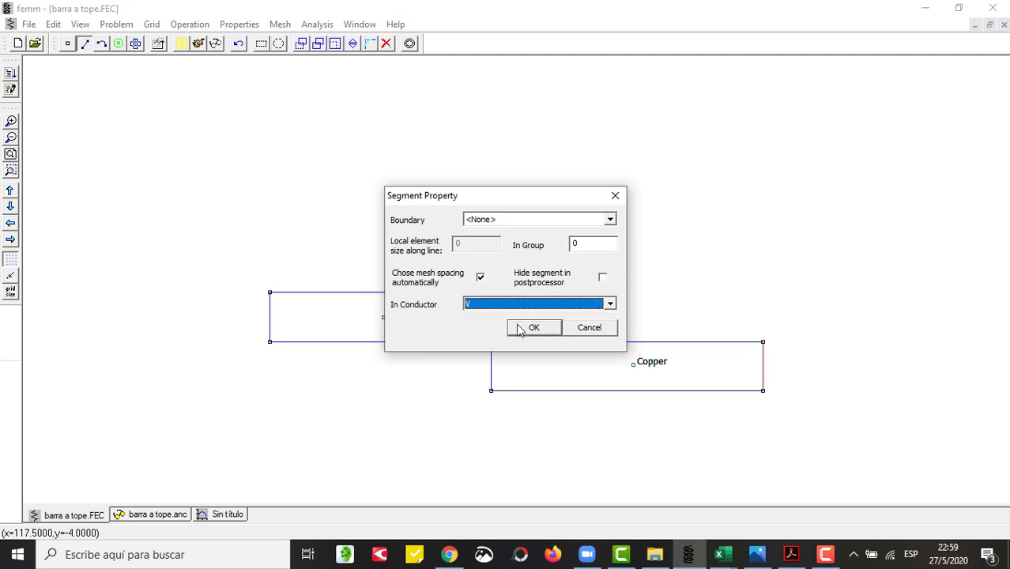
left_click(520, 326)
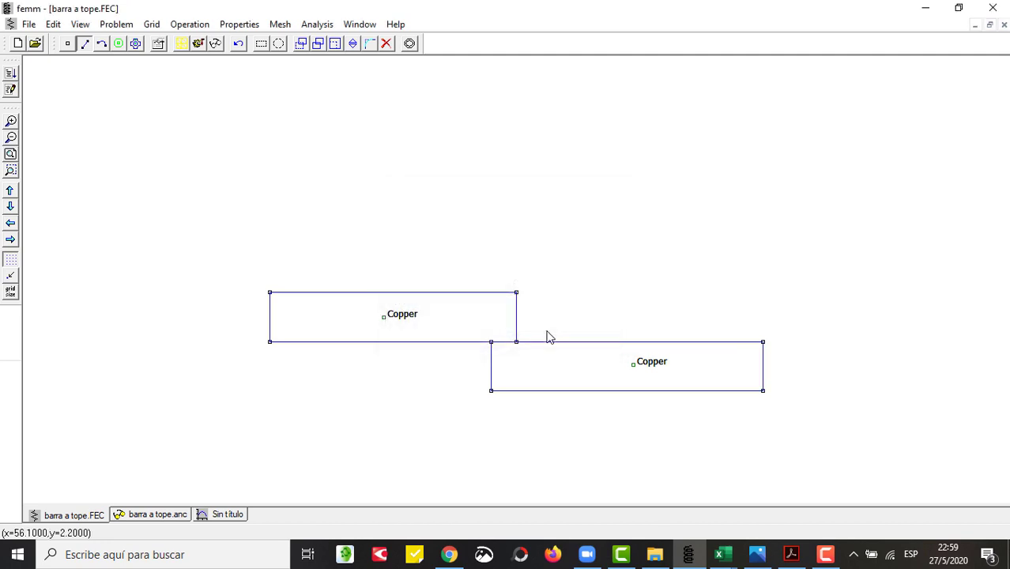
- Mesh and solve the overlapped busbar geometry and open its results
left_click(187, 47)
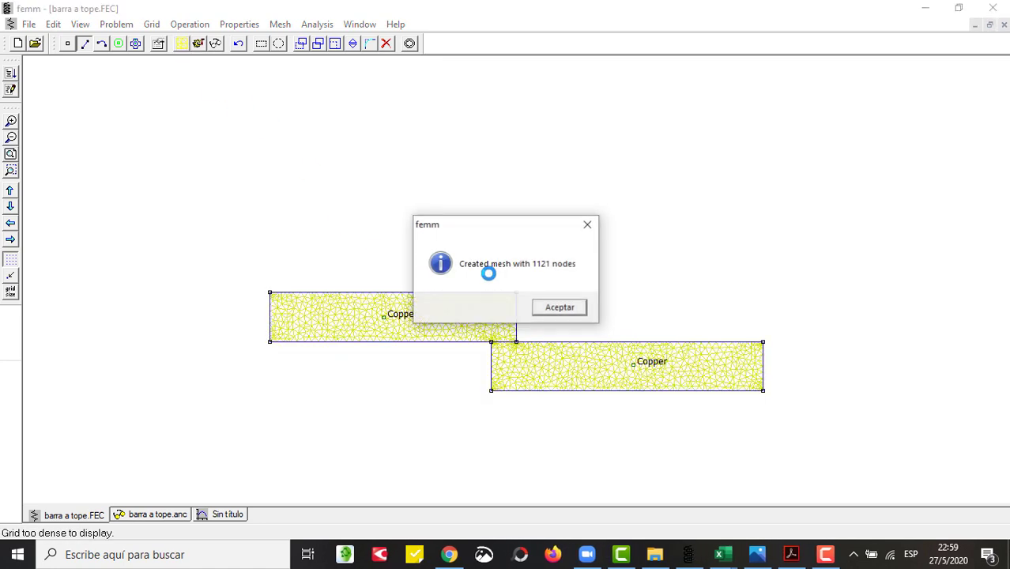
left_click(563, 306)
left_click(198, 43)
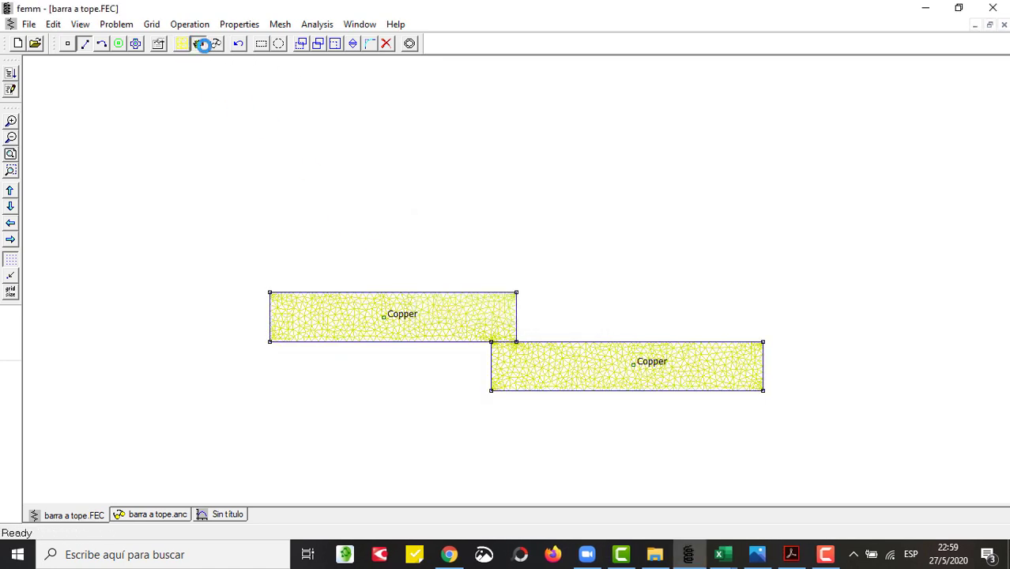
left_click(215, 43)
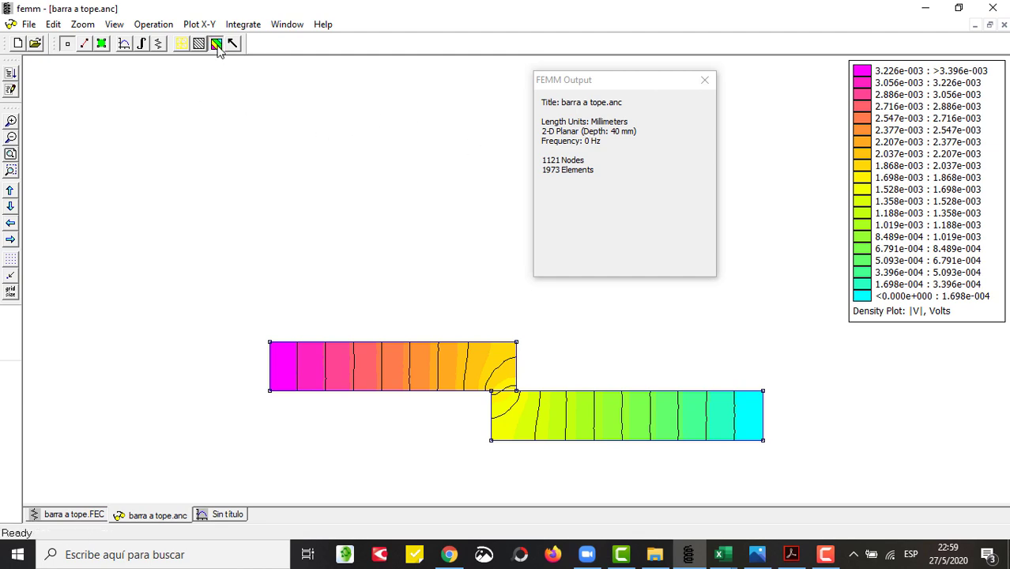
- Switch the density plot to current density magnitude |J| (A/m^2) and examine the overlap corners up close
left_click(215, 43)
left_click(578, 192)
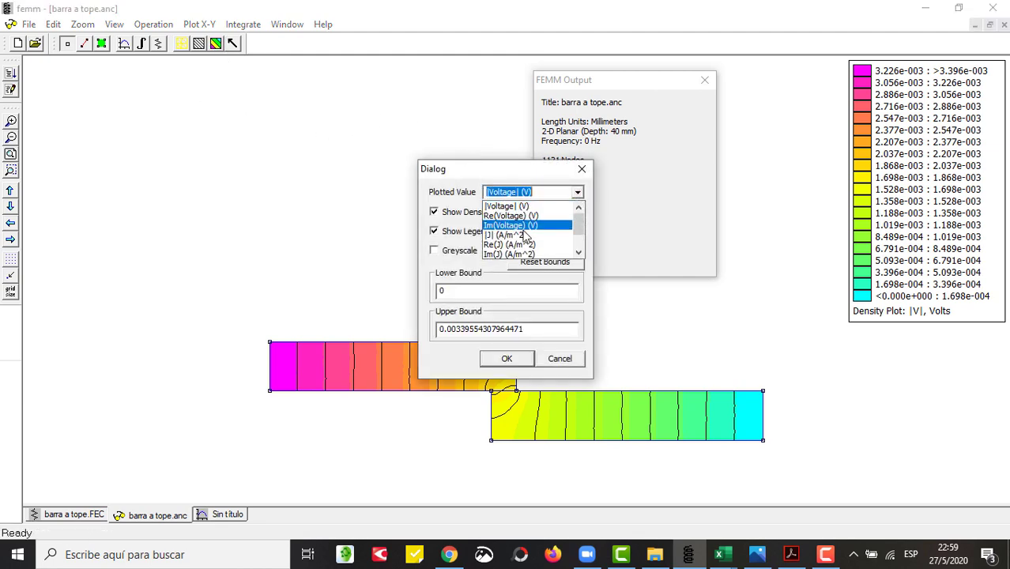
left_click(517, 235)
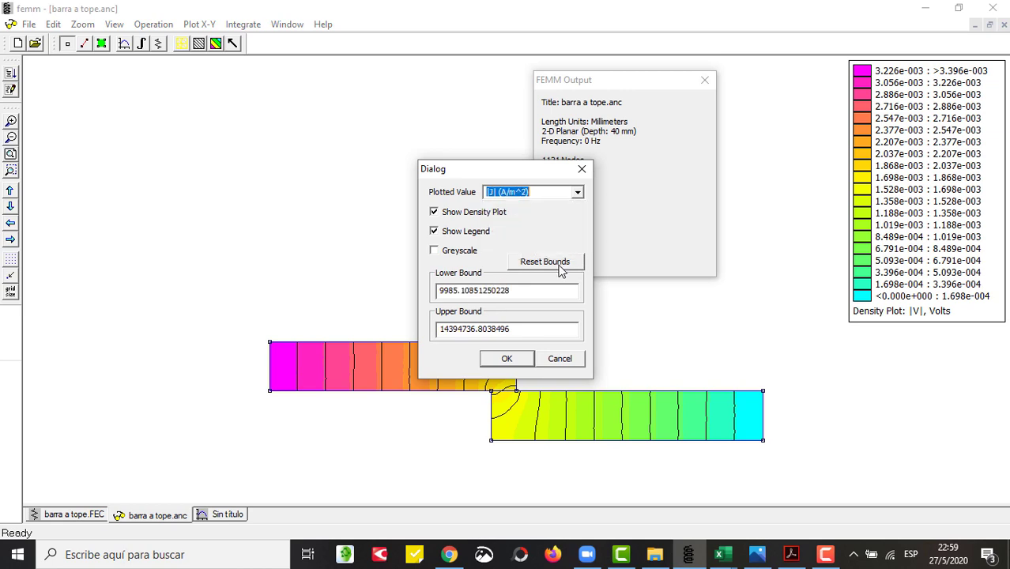
left_click(506, 358)
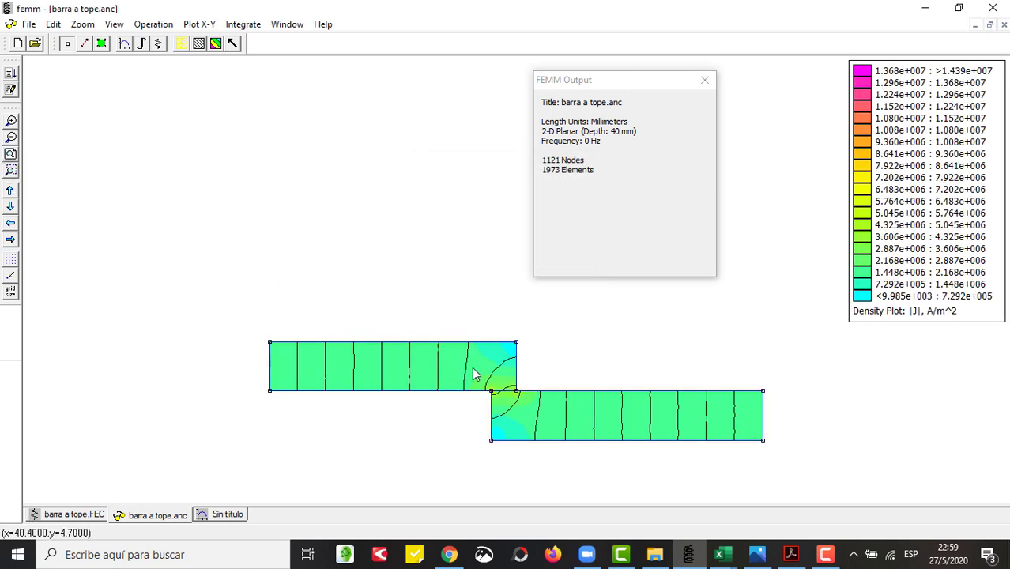
left_click_drag(510, 395, 566, 415)
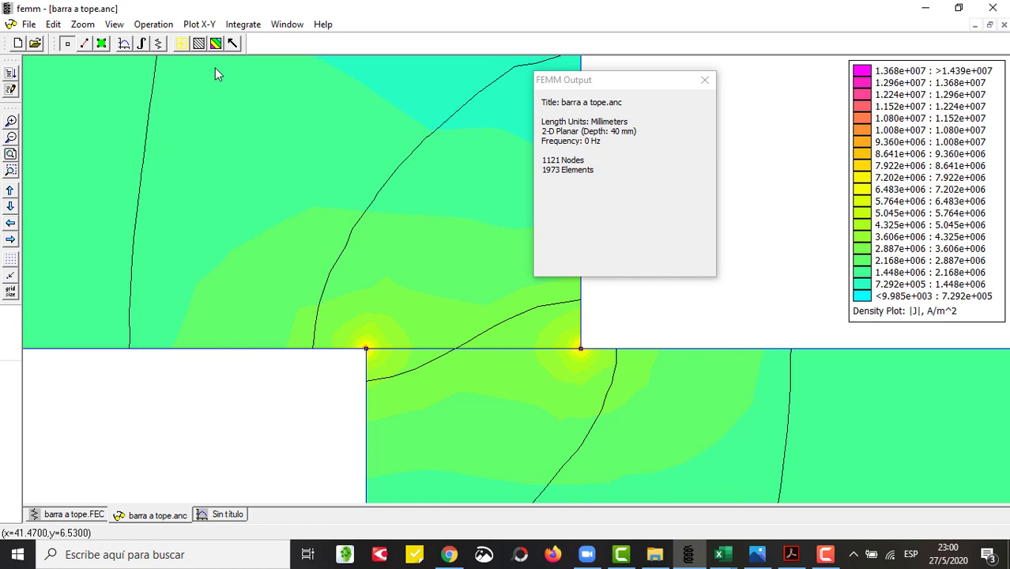
- Check the voltage, current and volt/current ratio results of conductor I for the overlapped busbar
left_click(10, 155)
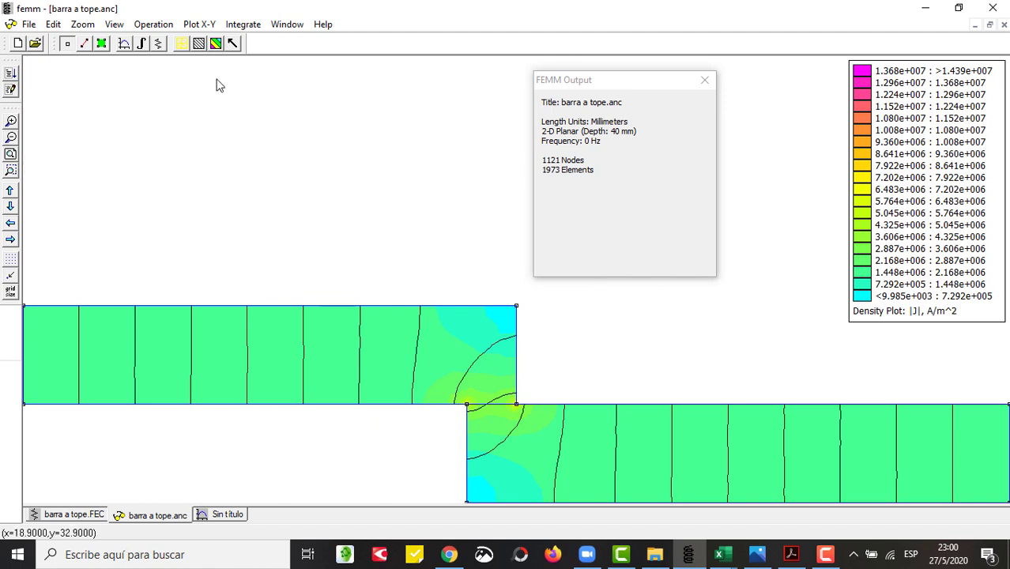
left_click(158, 44)
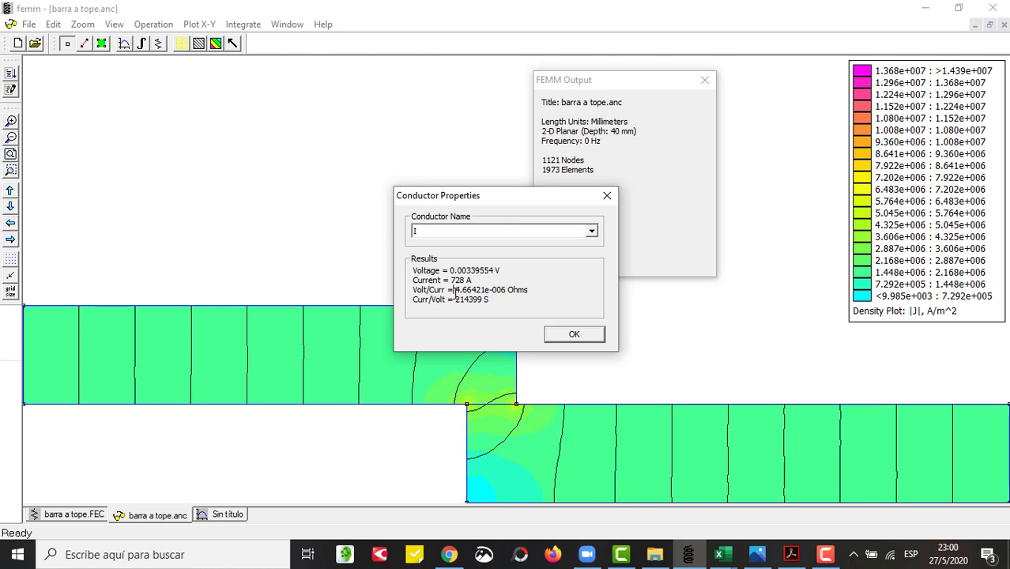
left_click_drag(454, 290, 498, 294)
left_click(575, 334)
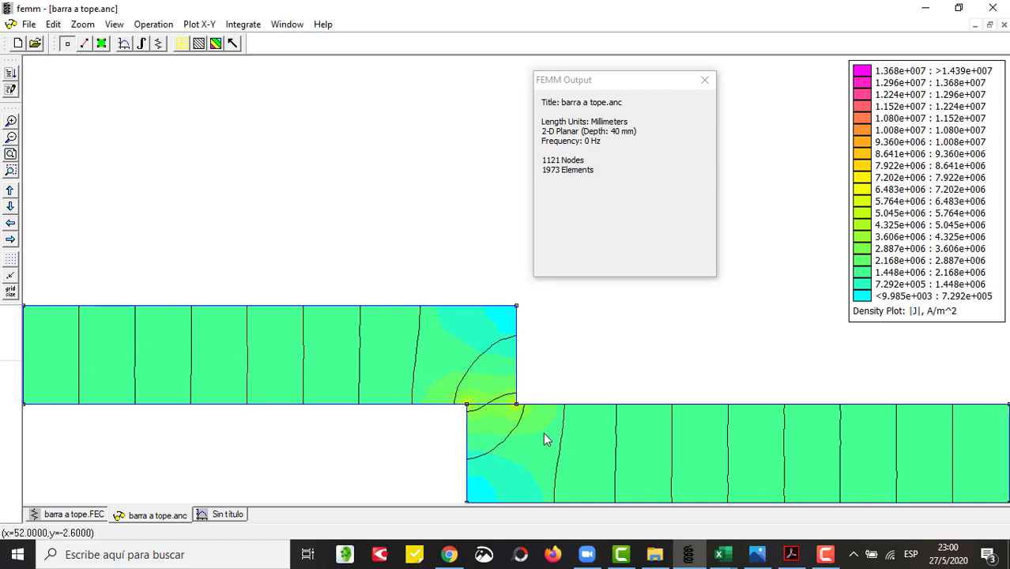
- Draw a contour along the current path from the upper bar's left end, through the overlap, to near the lower bar's right end
left_click(11, 137)
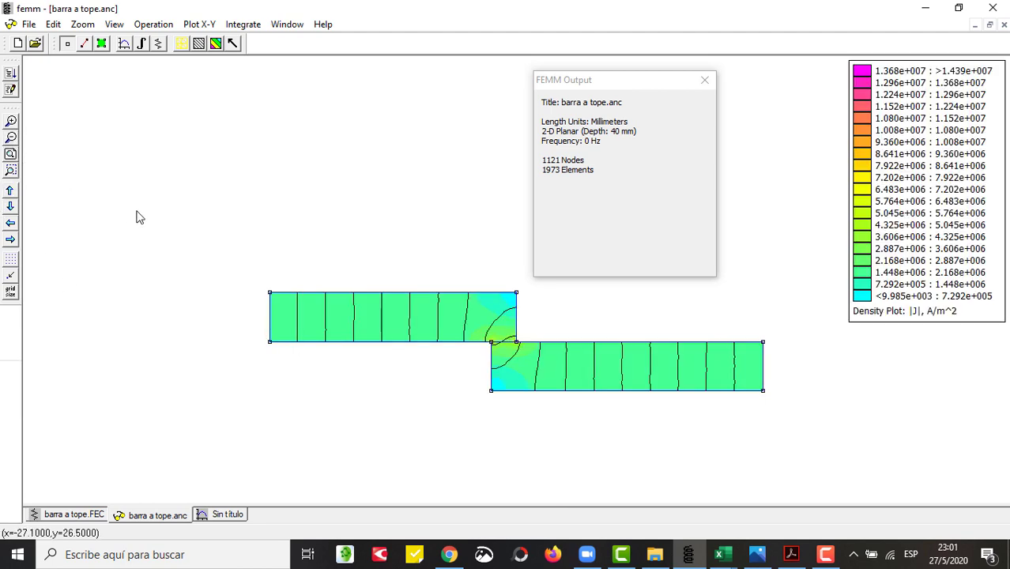
left_click(8, 168)
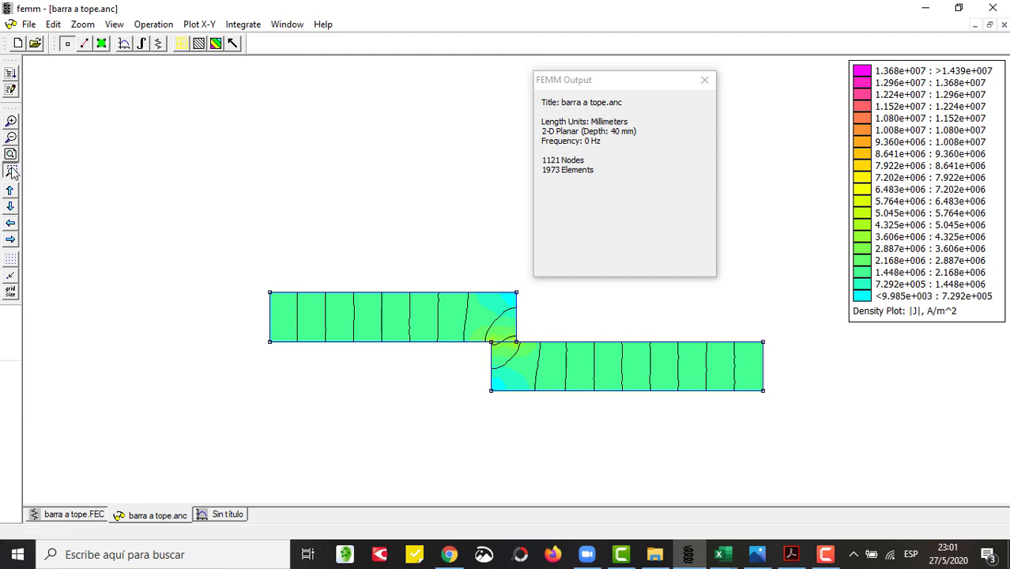
left_click_drag(252, 269, 829, 433)
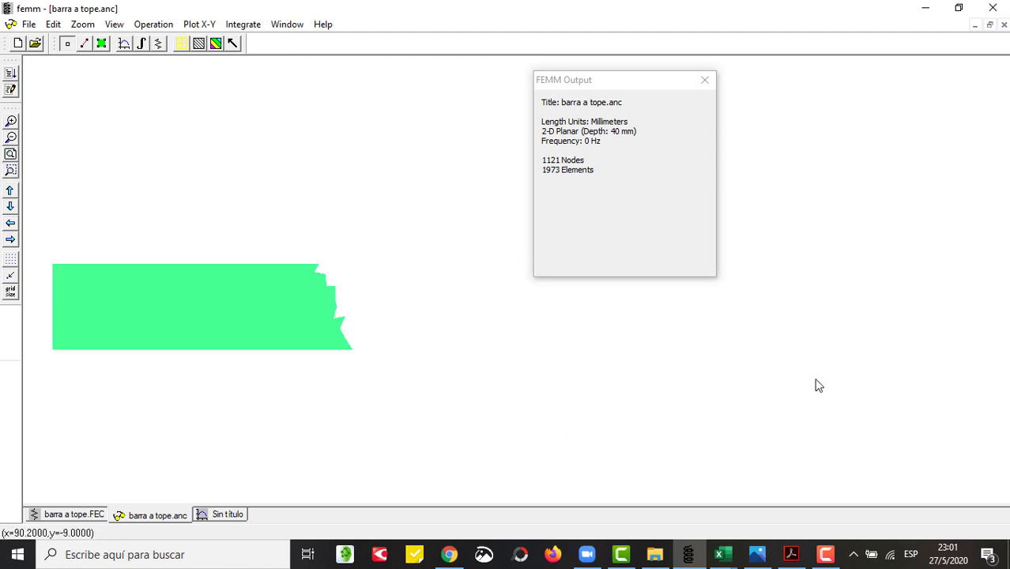
left_click(83, 44)
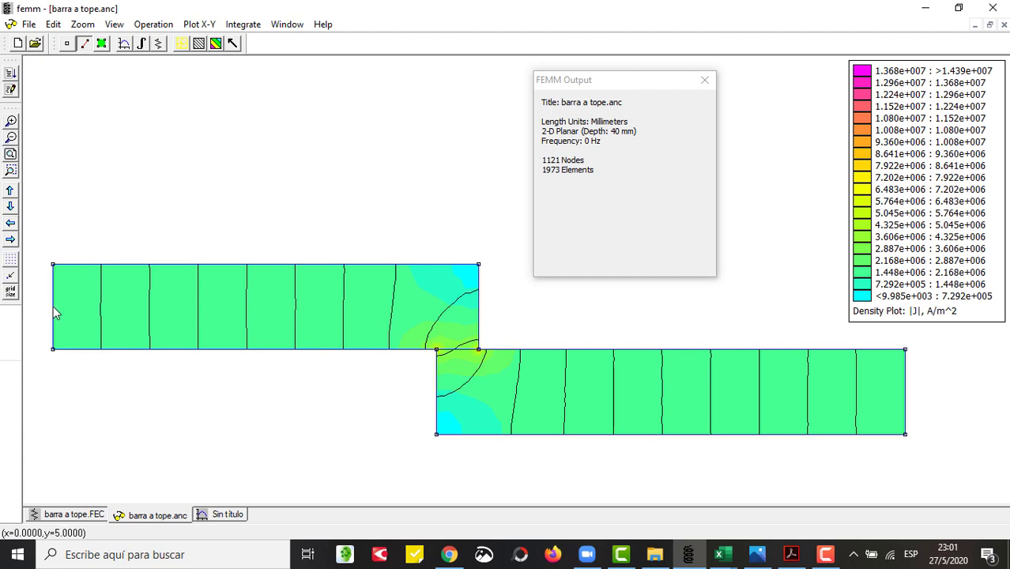
left_click(295, 307)
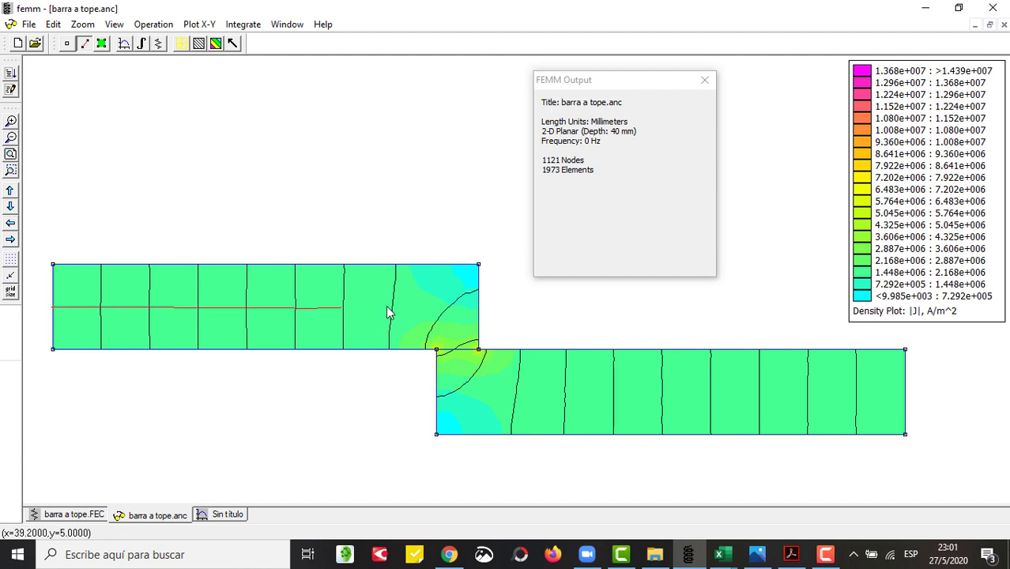
left_click(425, 312)
left_click(440, 322)
left_click(454, 349)
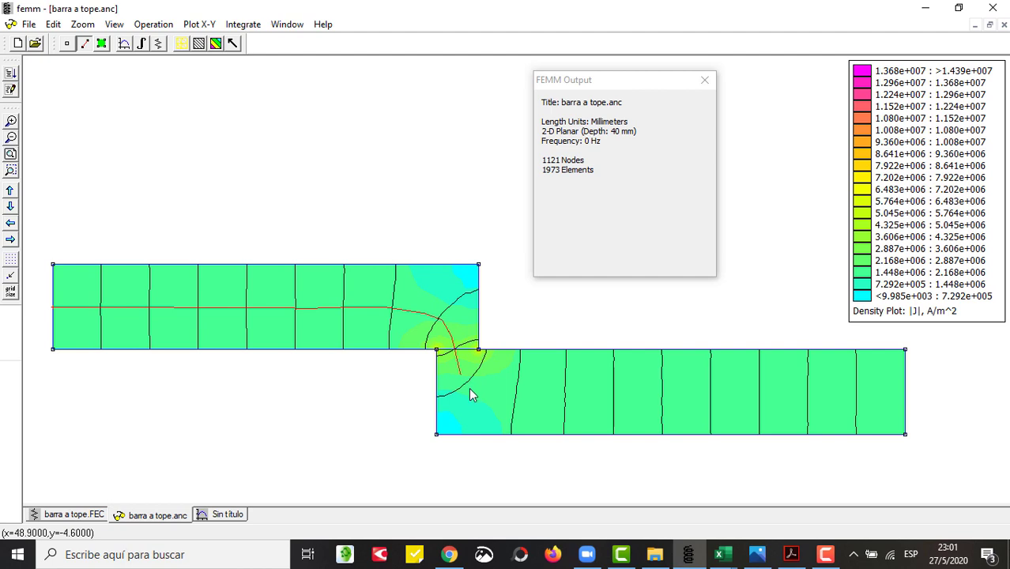
left_click(524, 397)
left_click(560, 397)
left_click(891, 394)
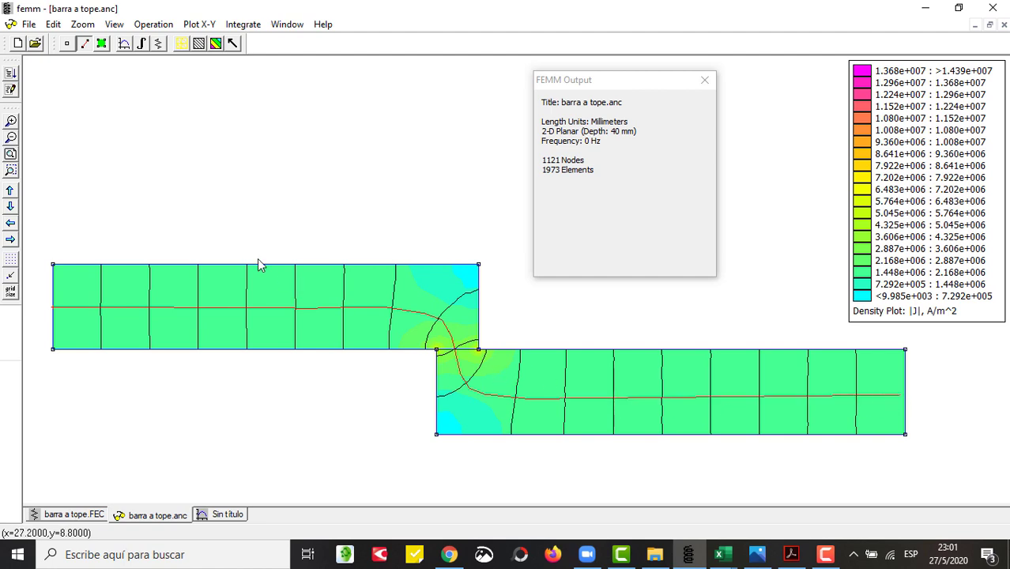
- Plot the voltage V along the contour with 150 points, examine the curve and return to the solution view
left_click(124, 45)
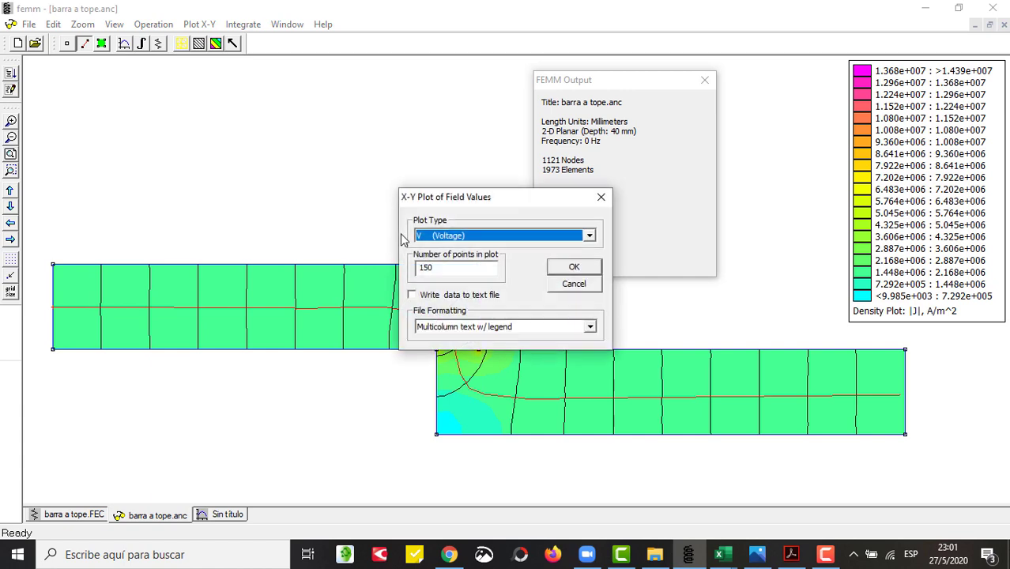
left_click(573, 269)
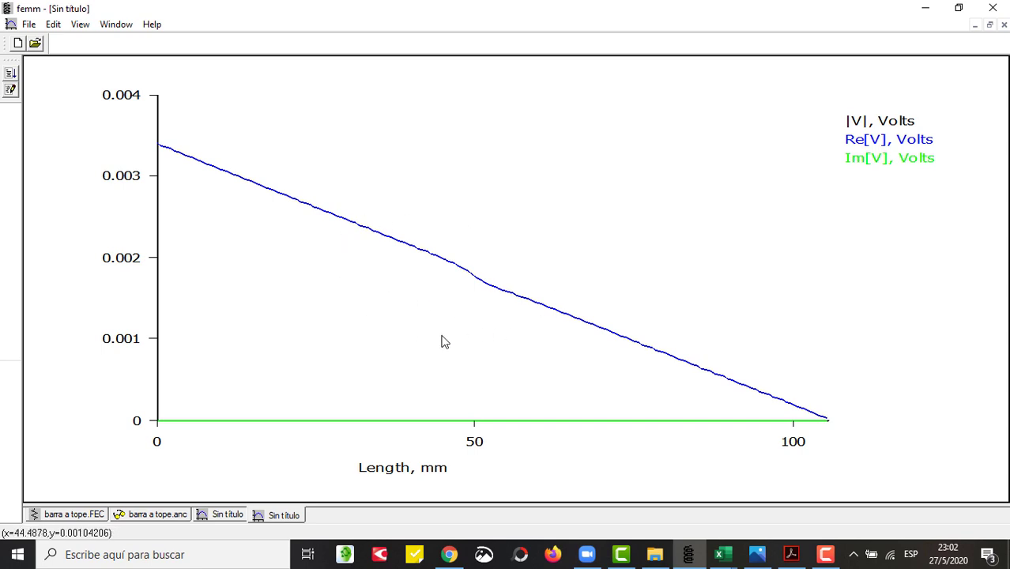
left_click(175, 517)
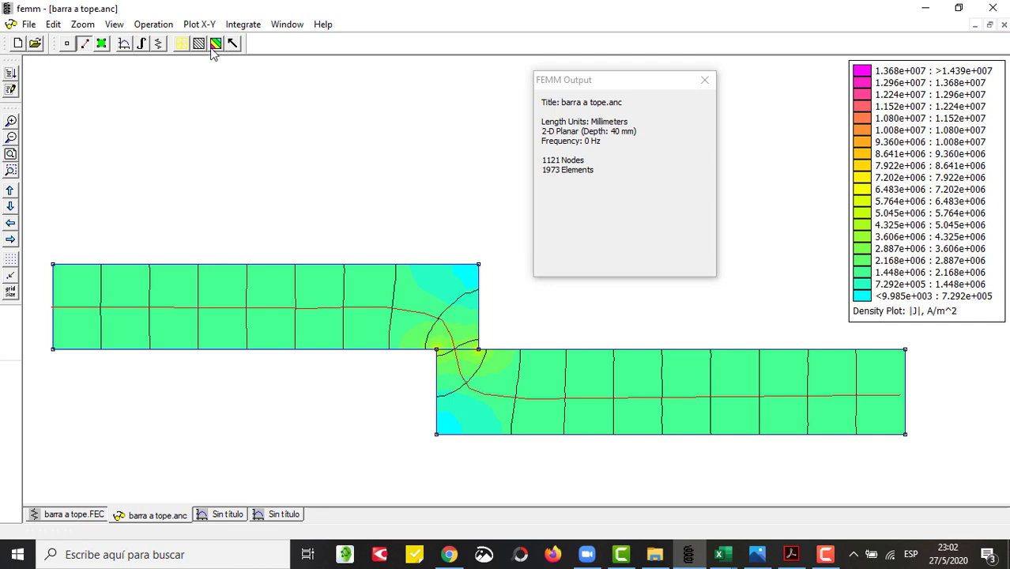
- Plot the magnitude of electric field intensity |E| along the contour, examine the curve and return to the solution view
left_click(125, 44)
left_click(588, 236)
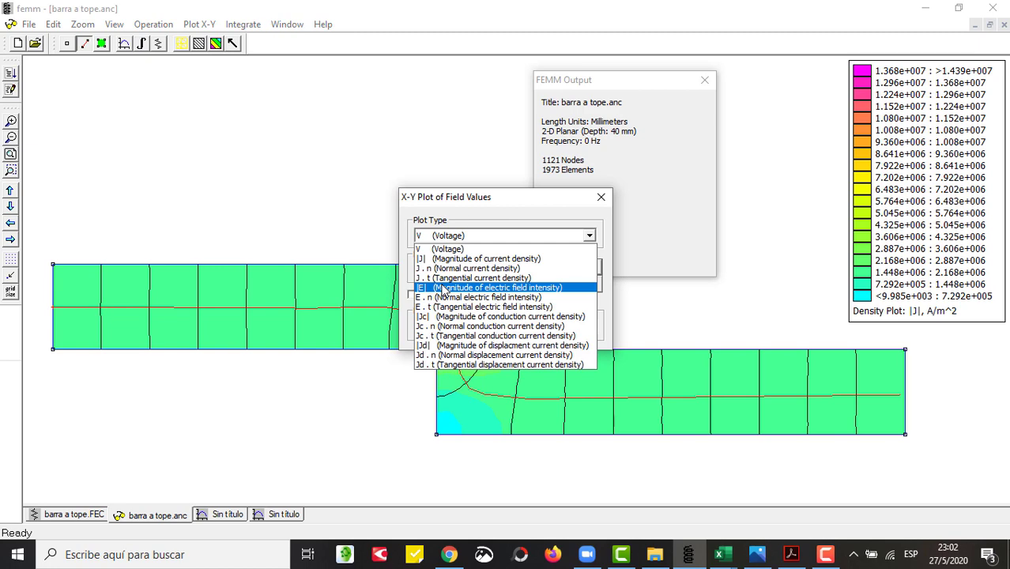
left_click(443, 291)
left_click(580, 267)
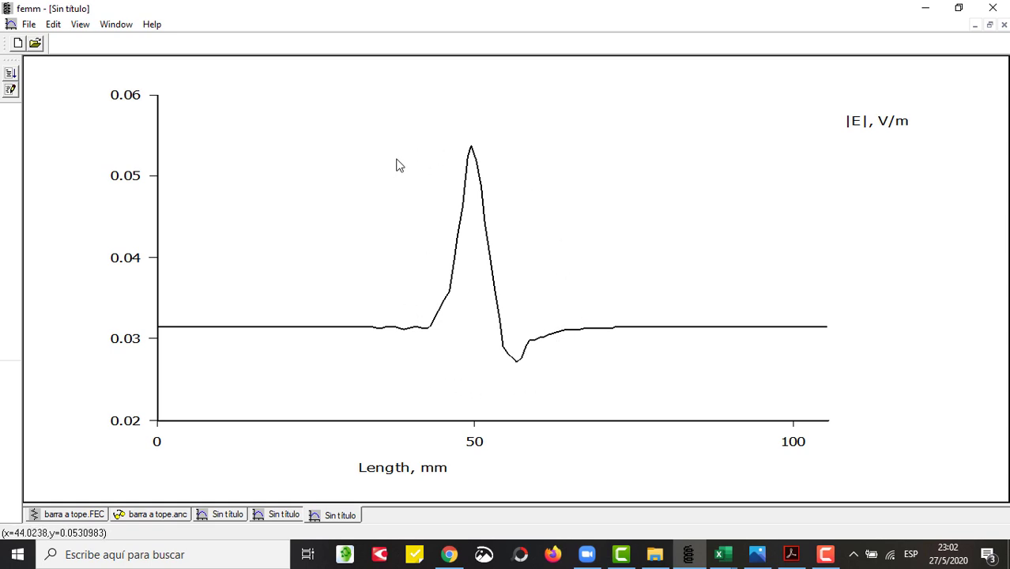
left_click(158, 514)
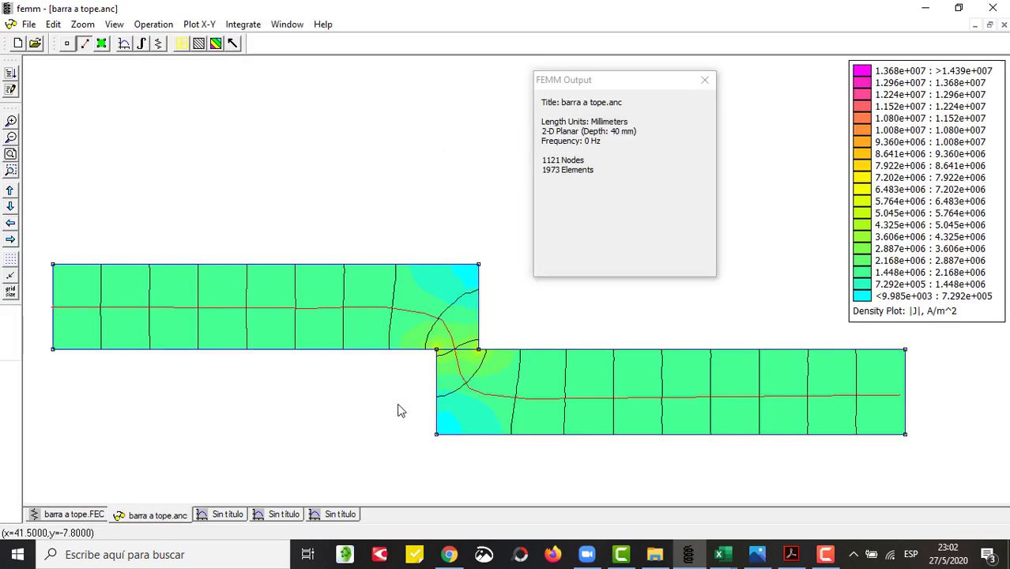